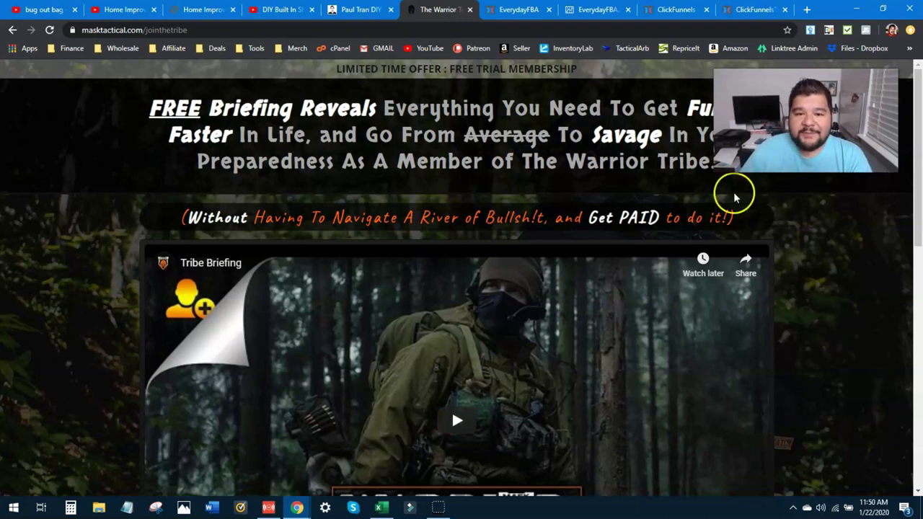
Examine the Warrior Tribe landing page from headline to footer, including its briefing video, email opt-in form and image row
scroll(467, 171, "down", 6)
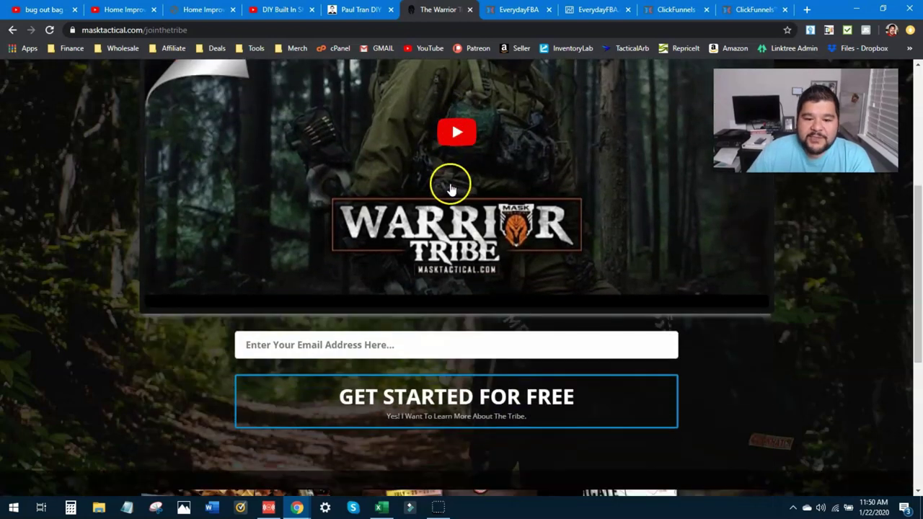
scroll(448, 188, "down", 3)
scroll(433, 202, "up", 10)
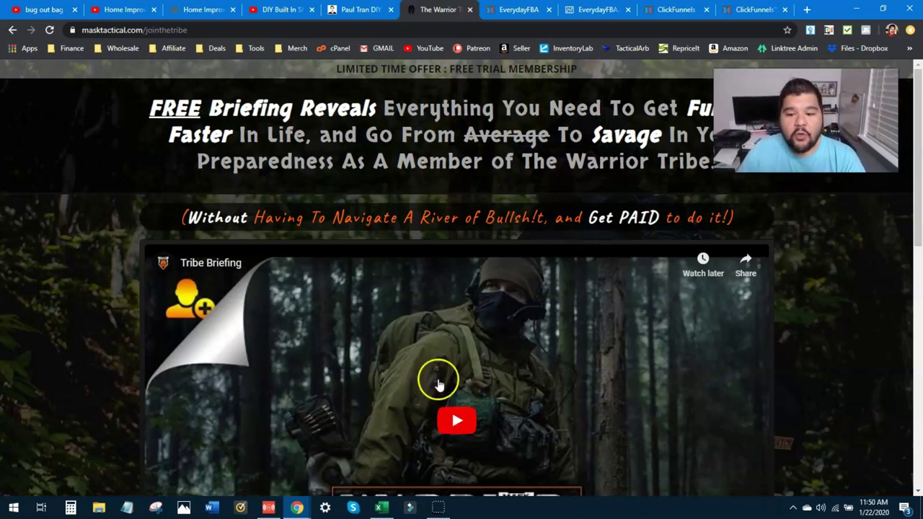
scroll(374, 392, "down", 10)
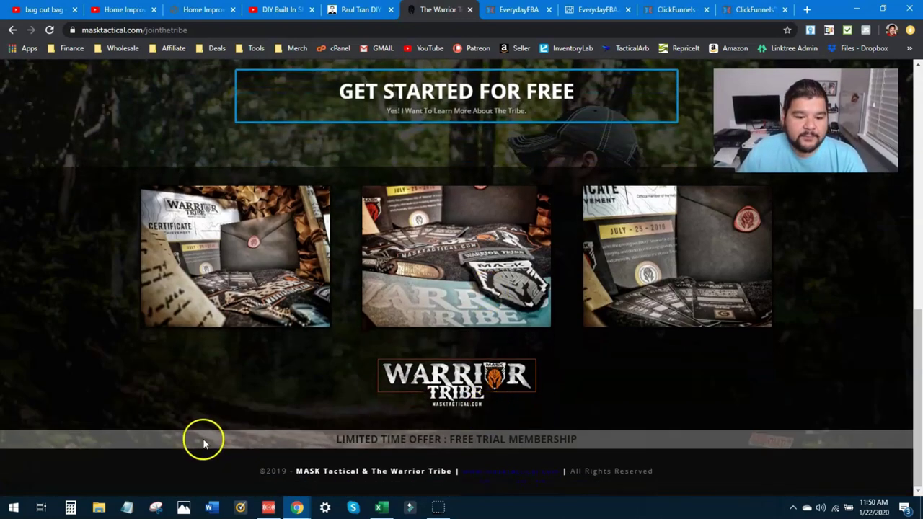
scroll(204, 437, "up", 12)
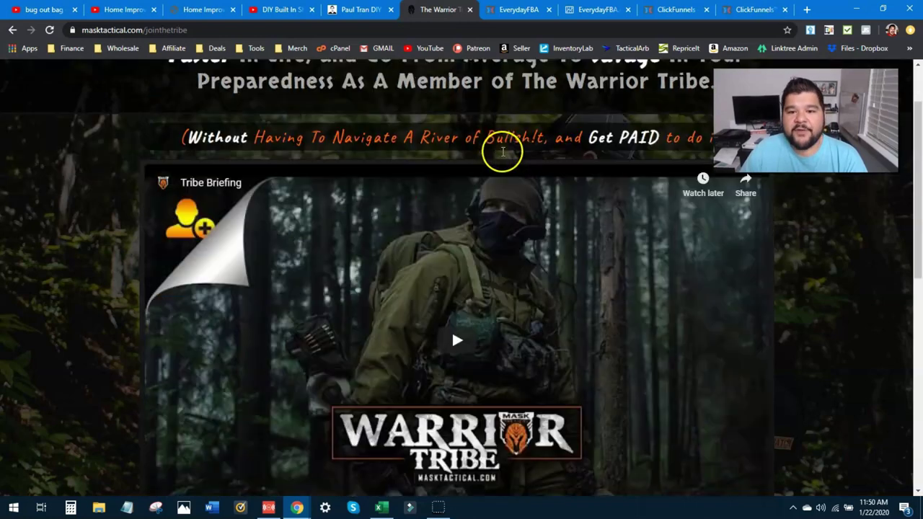
scroll(502, 151, "down", 10)
scroll(486, 286, "up", 10)
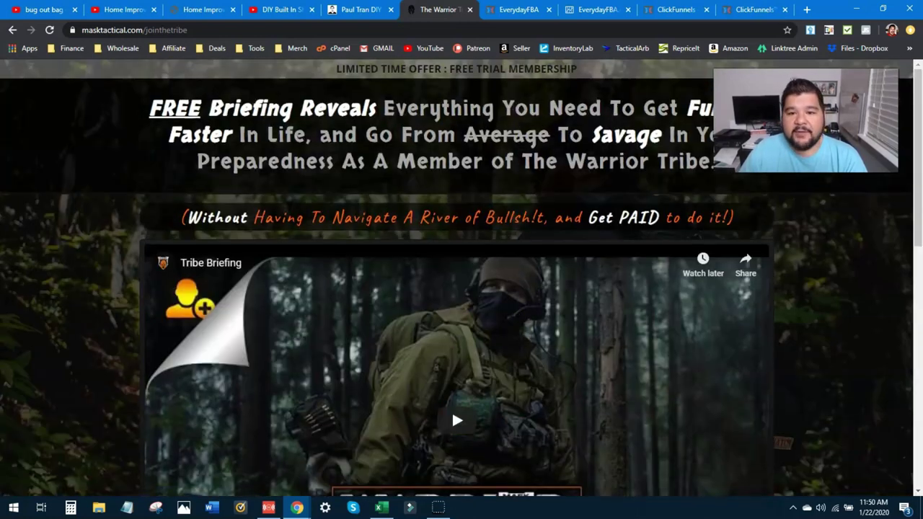
Compare the EverydayFBA free sales rank chart opt-in page with the Warrior Tribe landing page
left_click(529, 9)
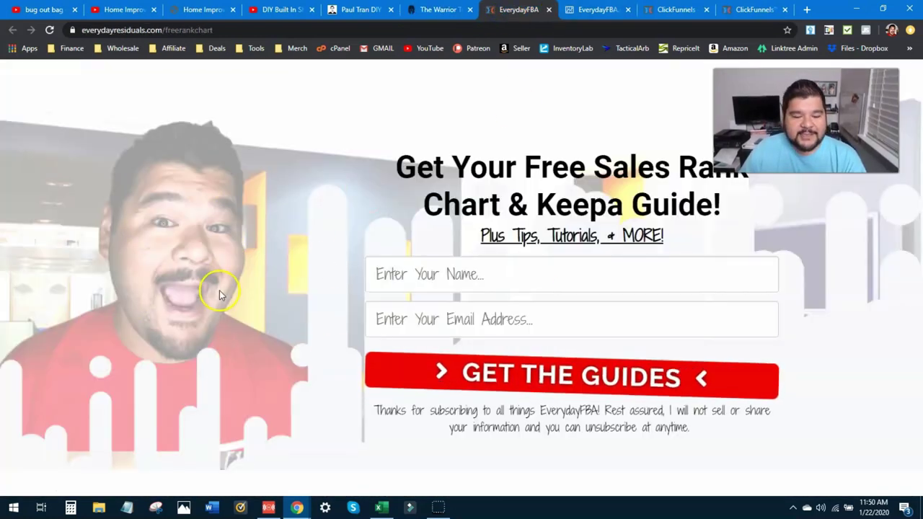
left_click(433, 9)
scroll(497, 245, "down", 3)
left_click(519, 10)
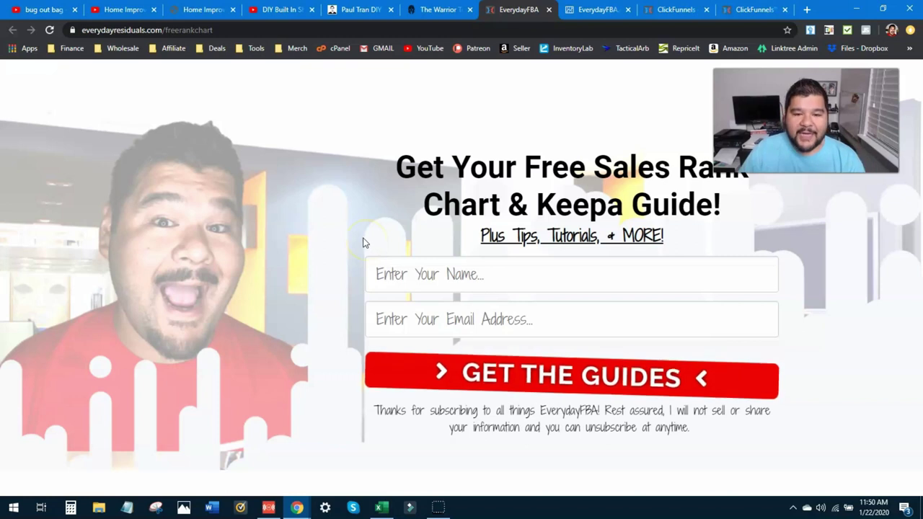
Check the opt-in statistics of the Amazon Resources funnel, and revisit the EverydayFBA and Warrior Tribe opt-in pages
left_click(728, 10)
left_click(728, 9)
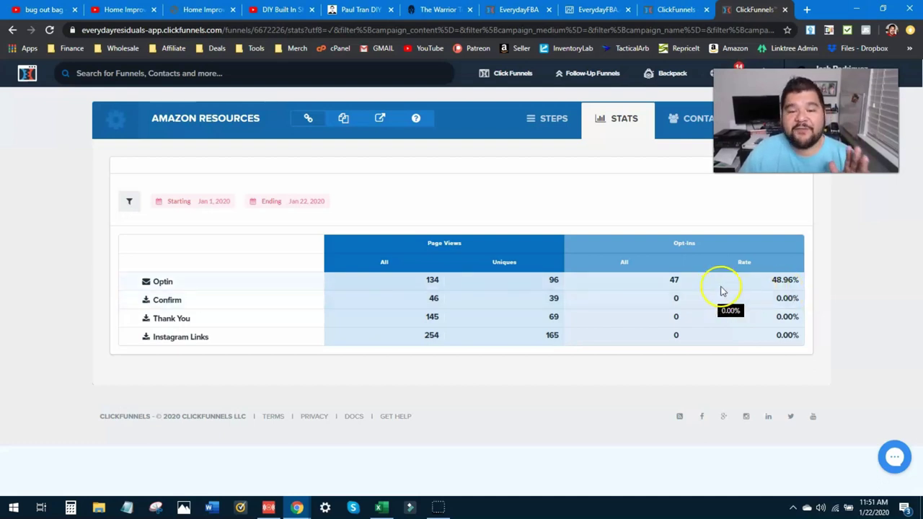
left_click(535, 13)
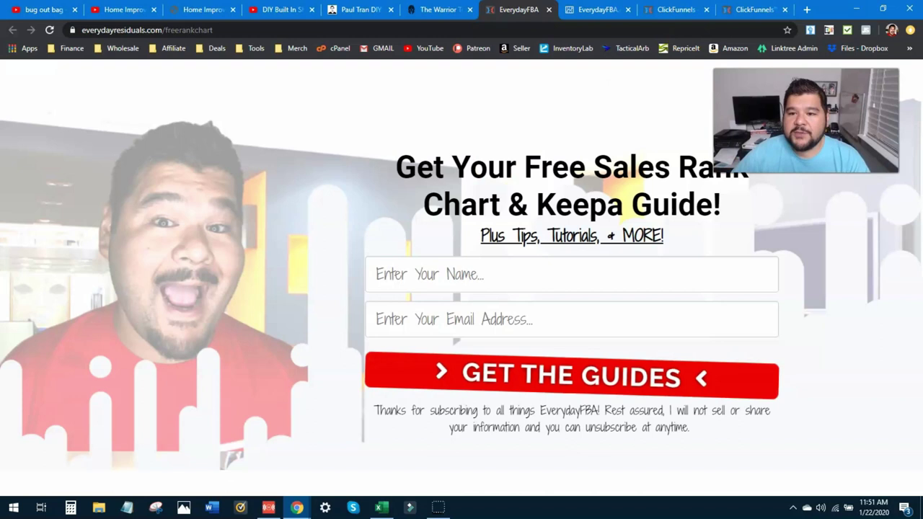
left_click(432, 9)
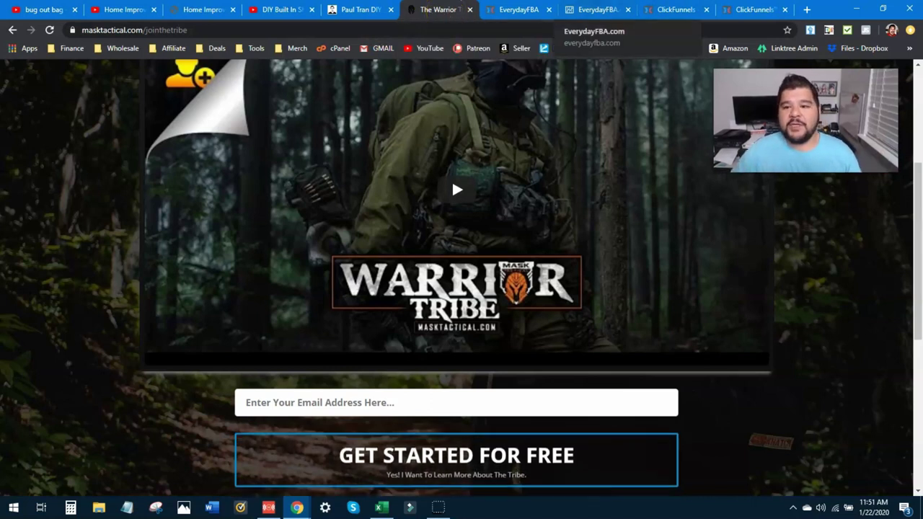
Switch to the ClickFunnels dashboard and open the list of all funnels
left_click(667, 10)
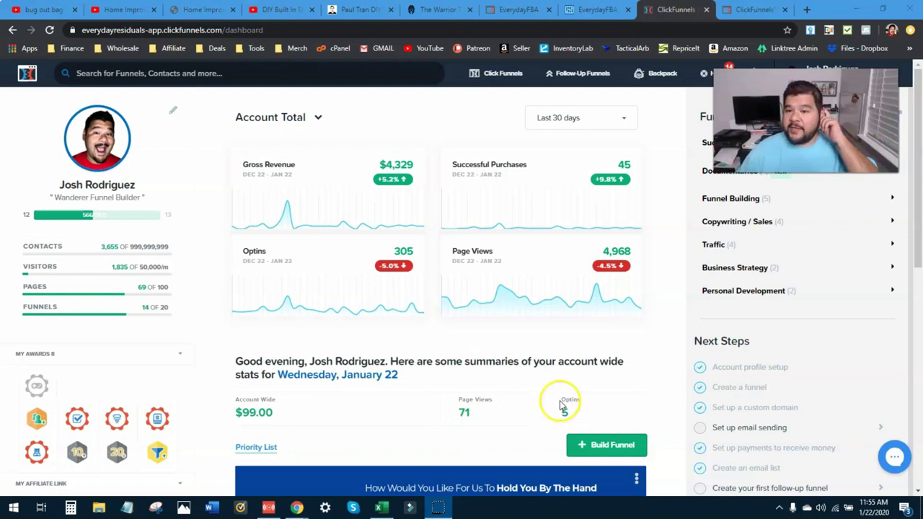
mouse_move(518, 75)
left_click(495, 98)
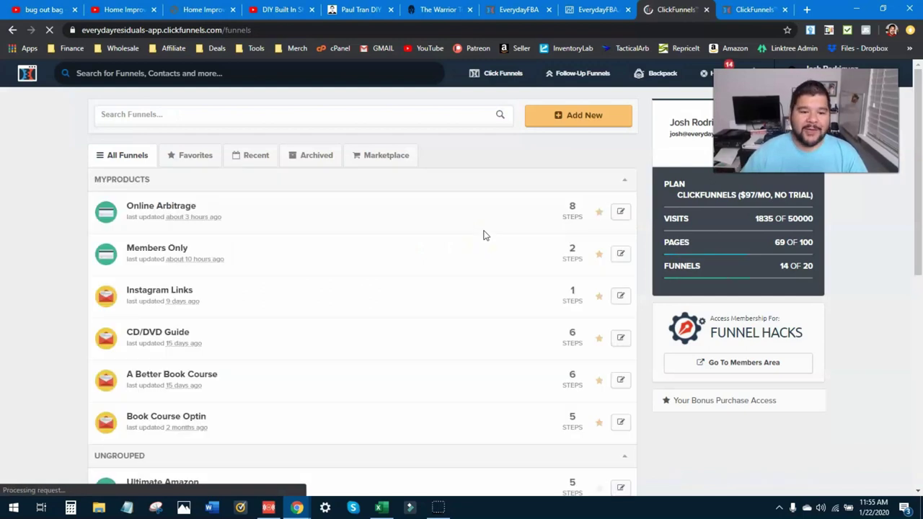
Review the Warrior Tribe landing page again and close the browser tab with the Amazon Resources funnel stats
left_click(438, 10)
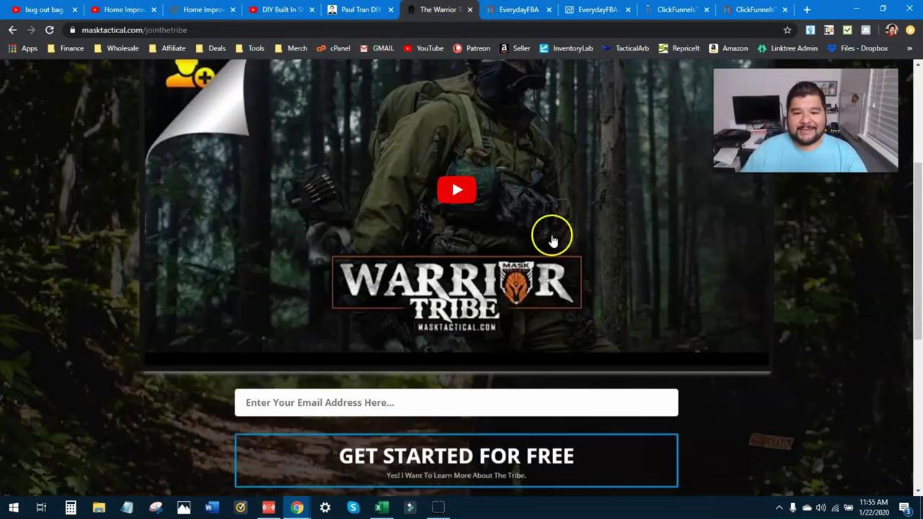
scroll(551, 230, "down", 5)
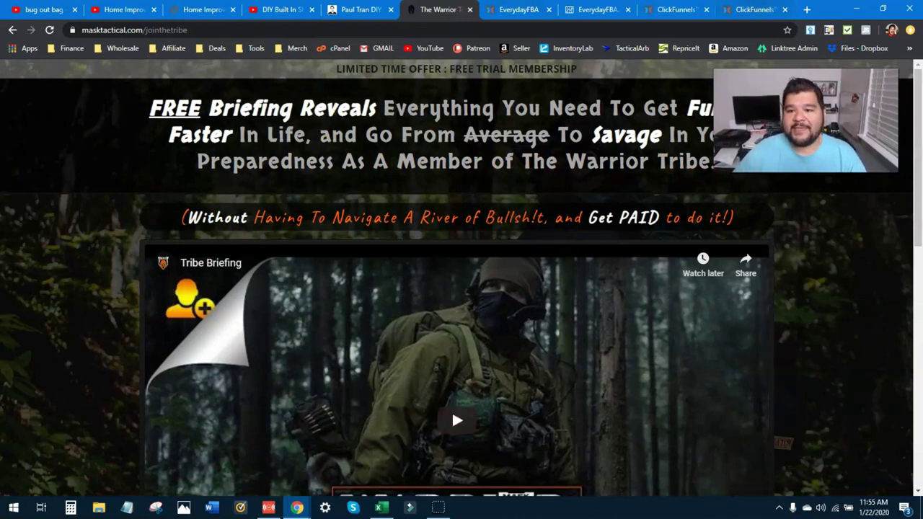
key("ctrl+9")
left_click(784, 9)
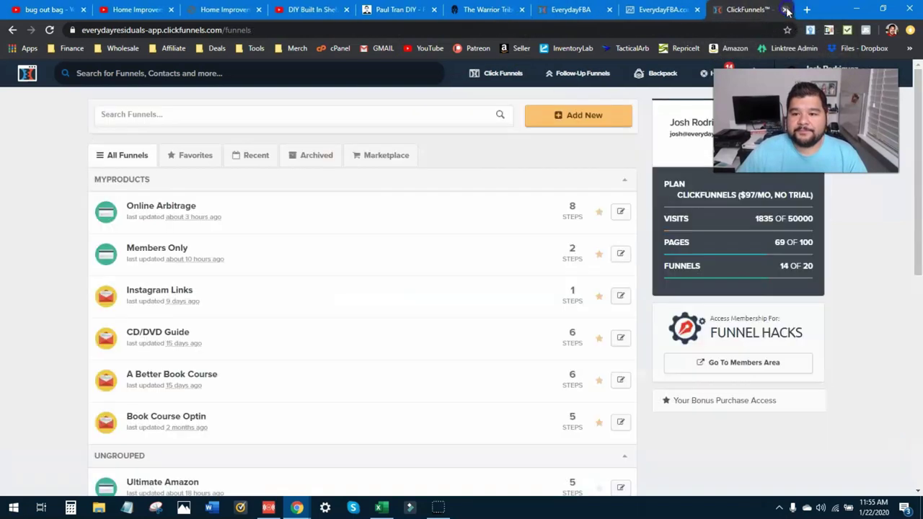
Find the Glide World funnel in the ungrouped list and open its Optin page in the page editor
scroll(310, 238, "down", 3)
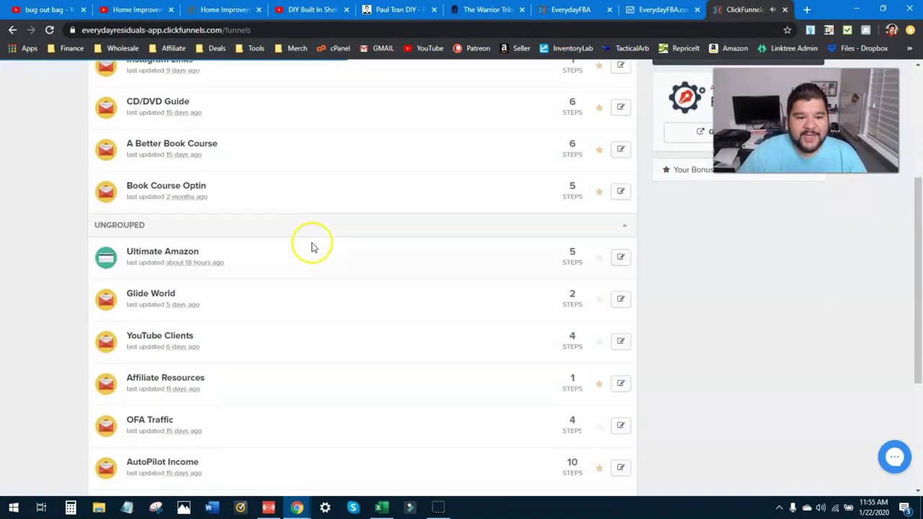
scroll(310, 242, "down", 3)
scroll(319, 313, "up", 2)
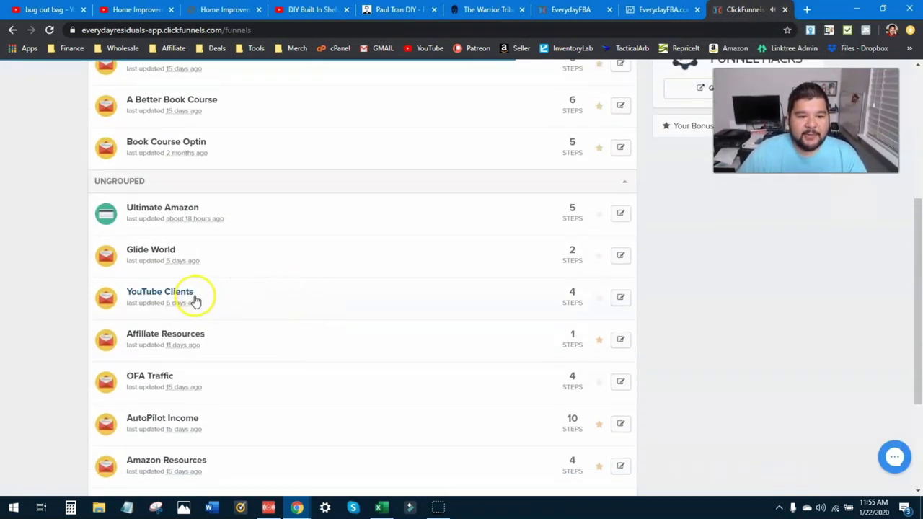
left_click(618, 261)
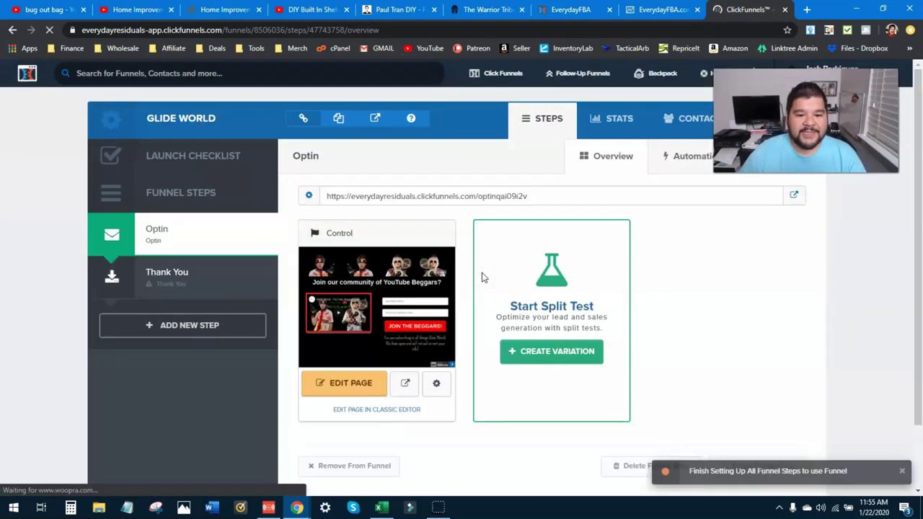
left_click(336, 387)
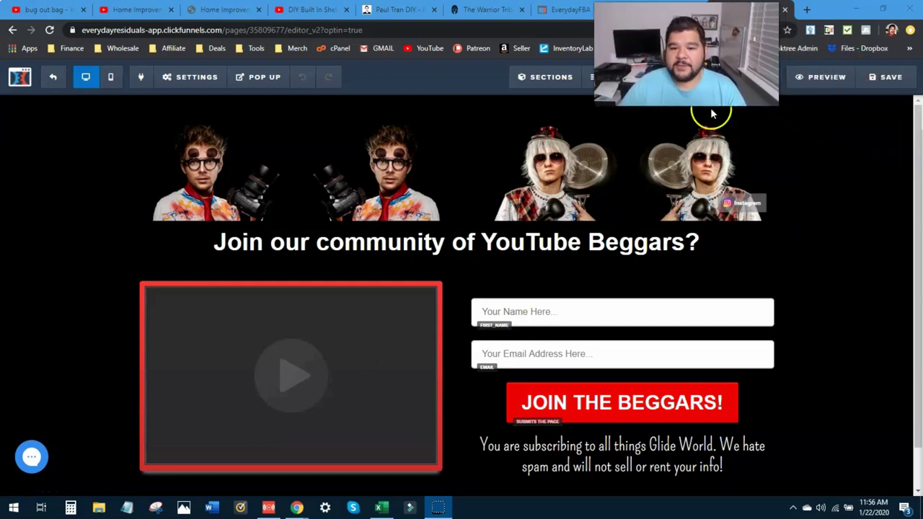
Clear the Glide World opt-in page by deleting the image row and all three sections, confirming each deletion
left_click(782, 115)
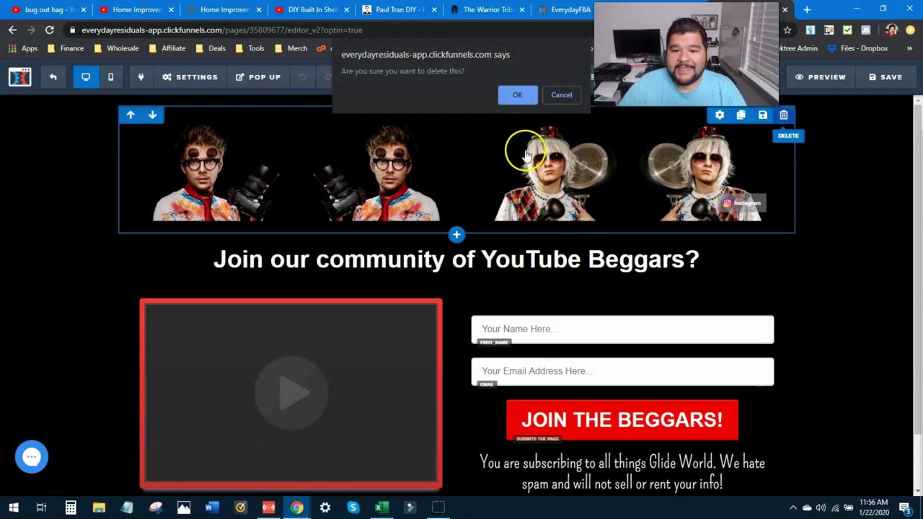
left_click(526, 104)
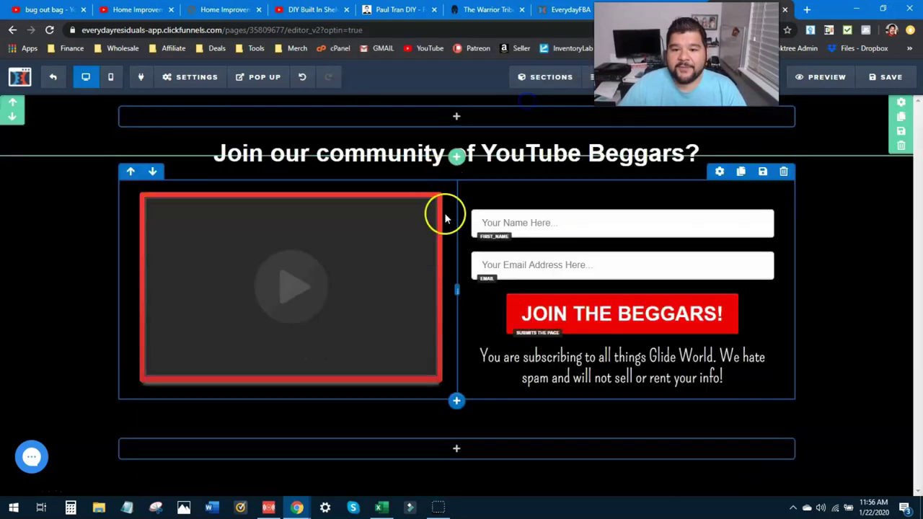
left_click(900, 147)
left_click(516, 95)
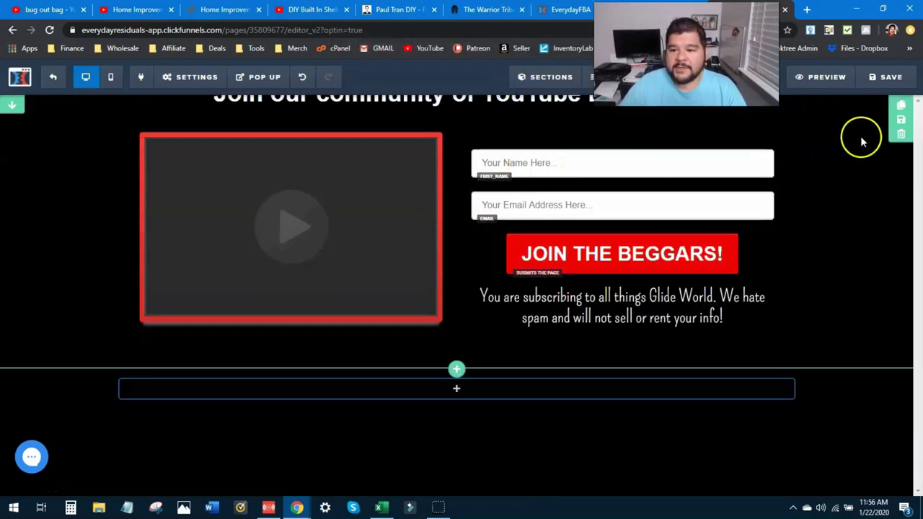
left_click(898, 135)
left_click(515, 94)
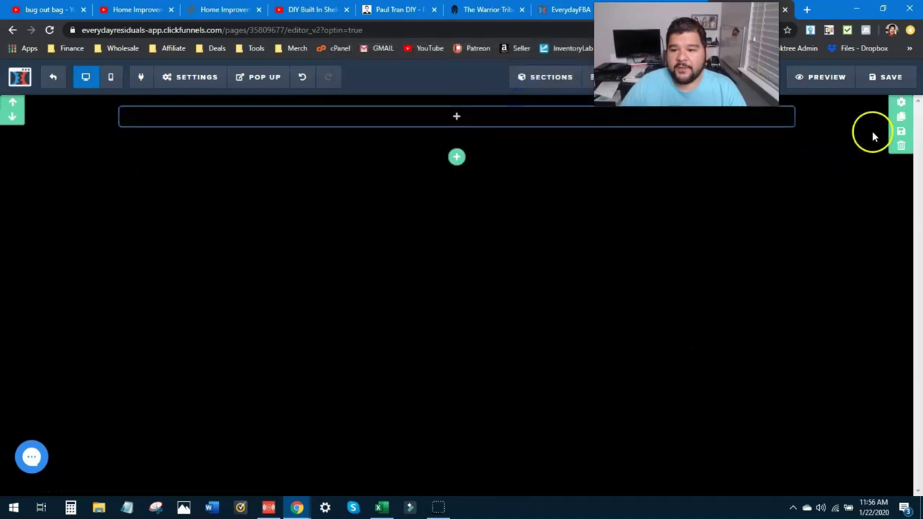
left_click(899, 146)
left_click(516, 94)
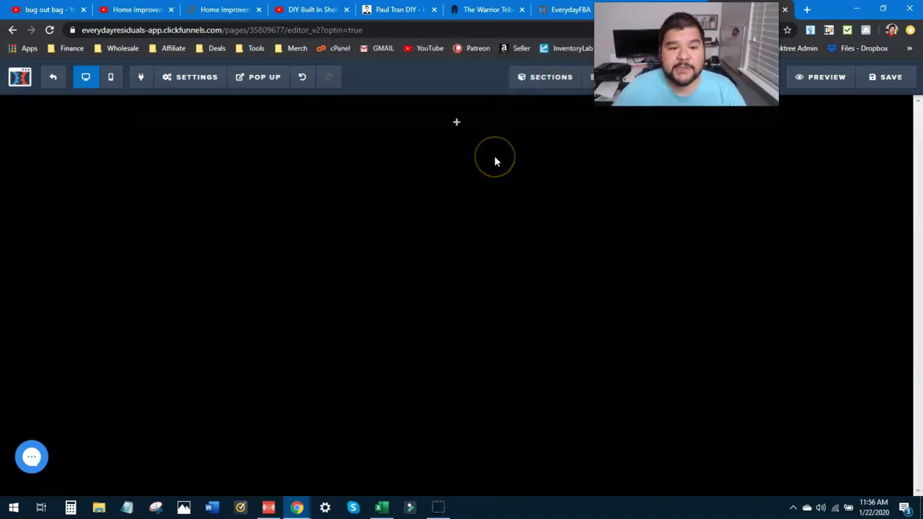
key("super+shift+s")
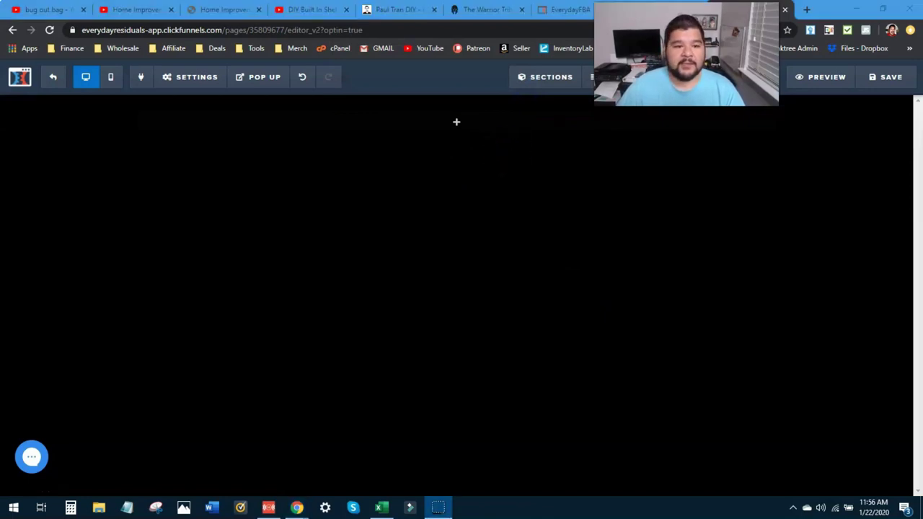
mouse_move(610, 83)
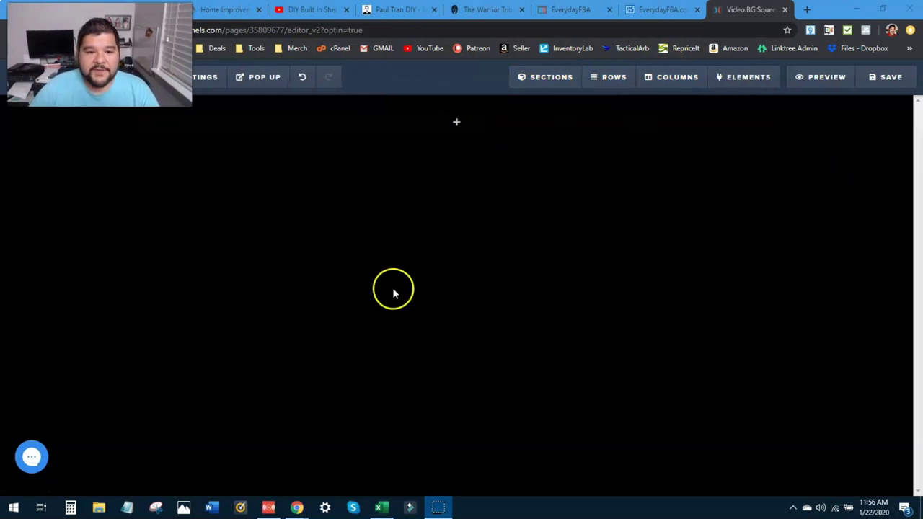
Study the Warrior Tribe landing page's forest background and layout as the model for the blank opt-in page
left_click(477, 9)
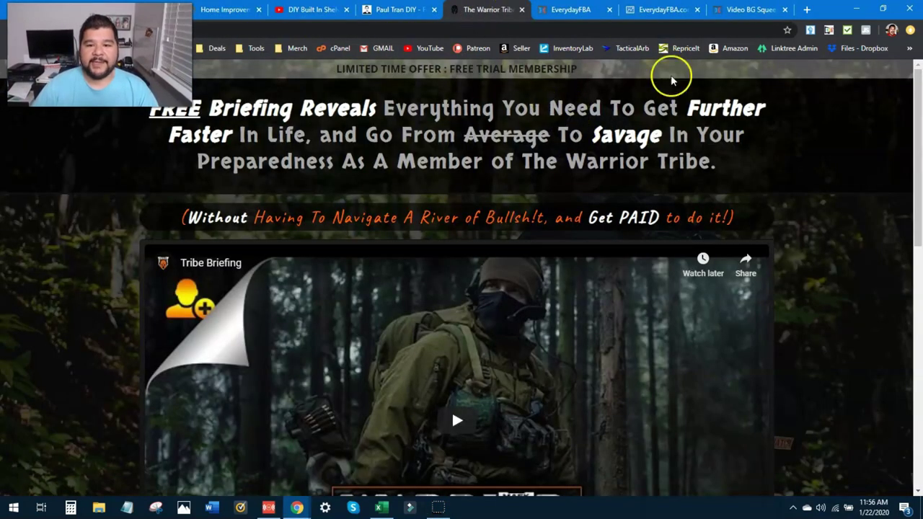
scroll(864, 253, "down", 8)
scroll(858, 382, "up", 6)
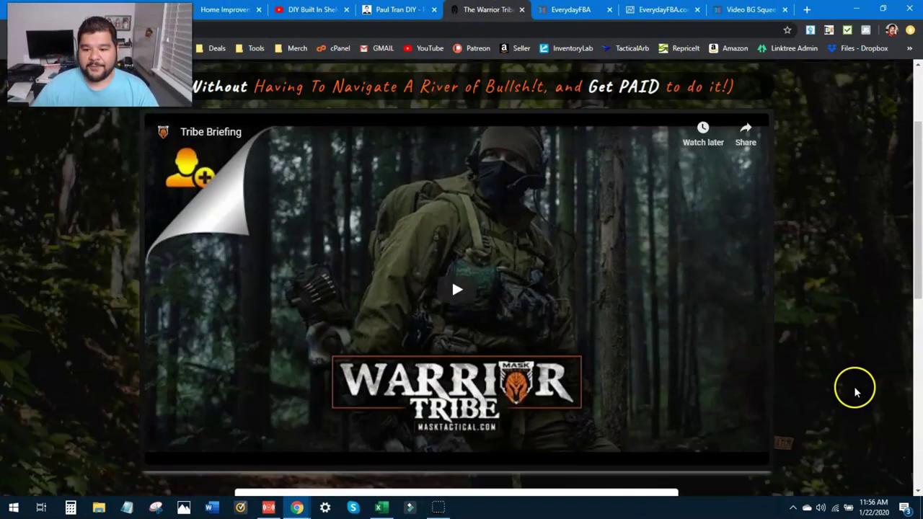
scroll(855, 392, "up", 2)
Close both EverydayFBA browser tabs and return to the blank opt-in page in the editor
left_click(665, 10)
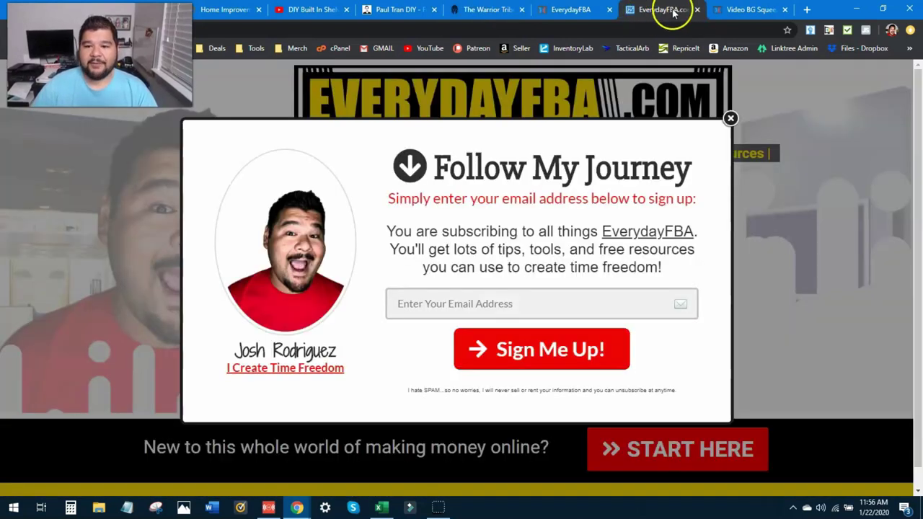
left_click(698, 10)
left_click(594, 10)
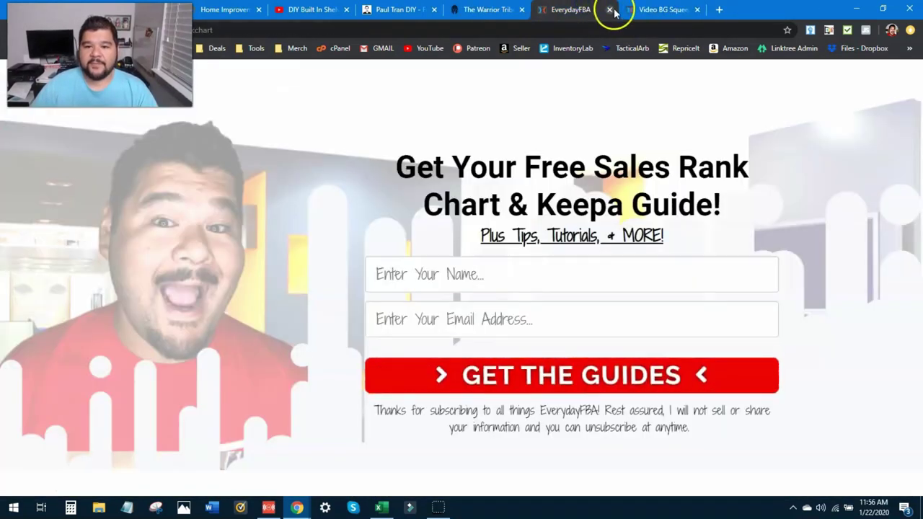
left_click(610, 10)
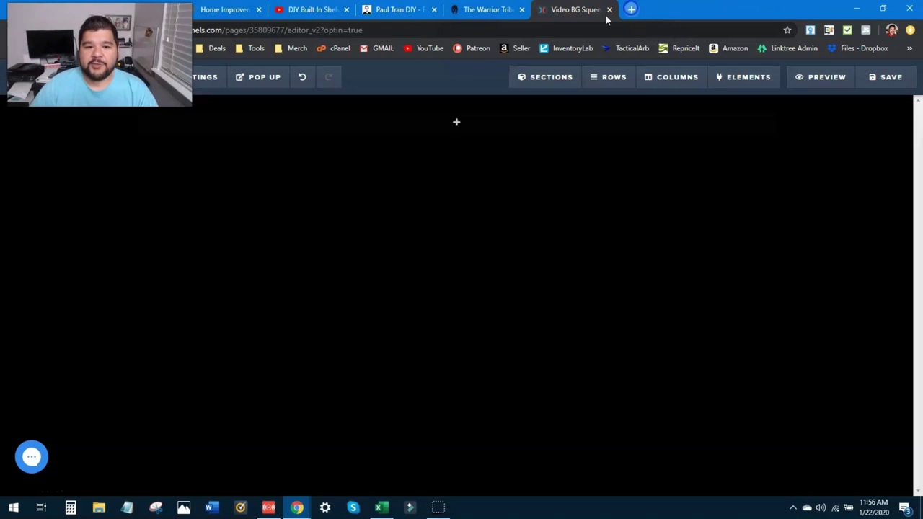
Search Google for "forest background" in a new browser tab and show the image results
left_click(630, 10)
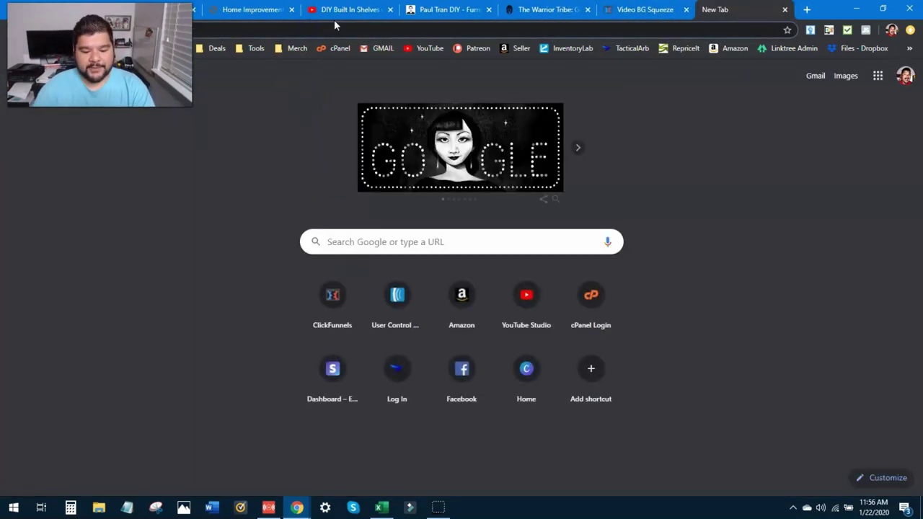
type("forest b")
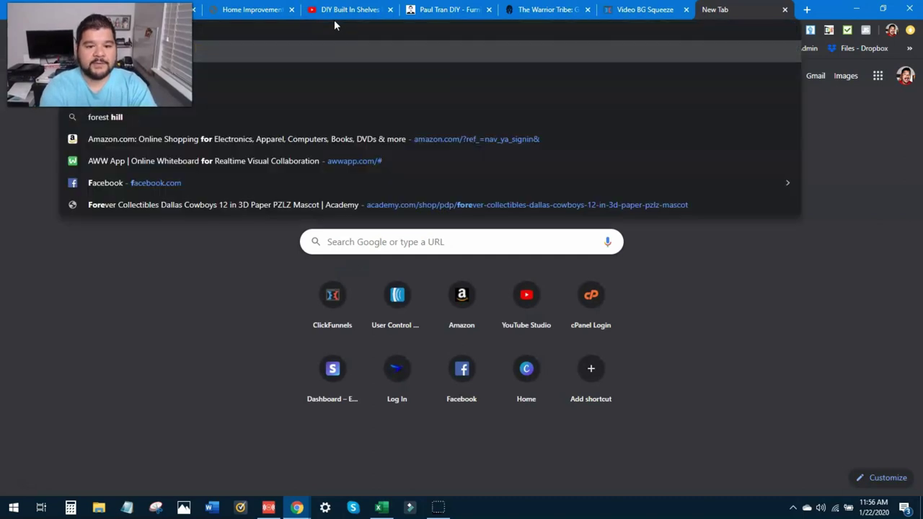
type("ackg")
key("Return")
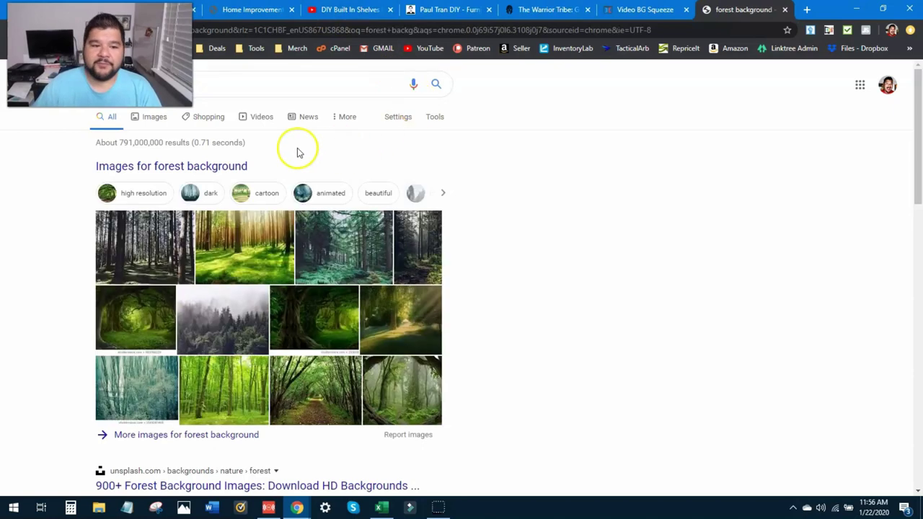
left_click(151, 119)
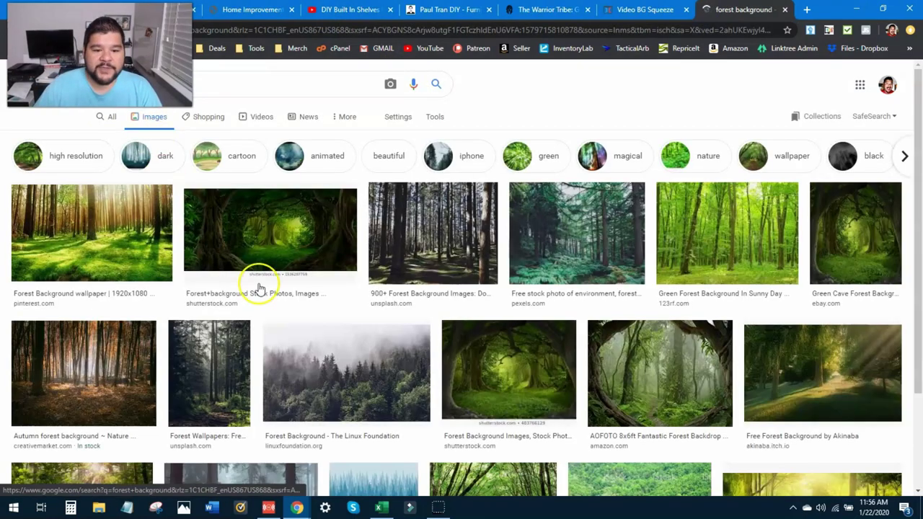
Find the dark Misty Forest wallpaper from WallpaperAccess in the image results and save it as JPEG image 30087
scroll(421, 278, "down", 1)
scroll(420, 278, "down", 3)
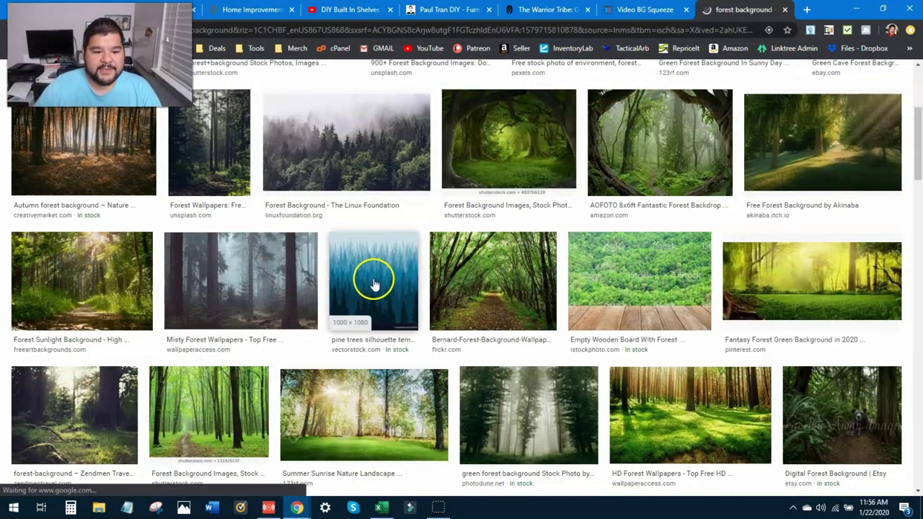
scroll(377, 278, "down", 2)
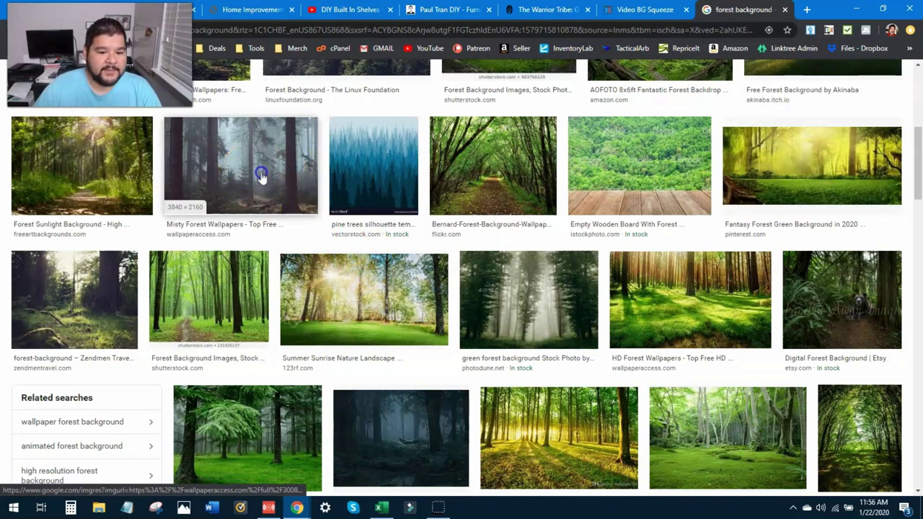
left_click(261, 176)
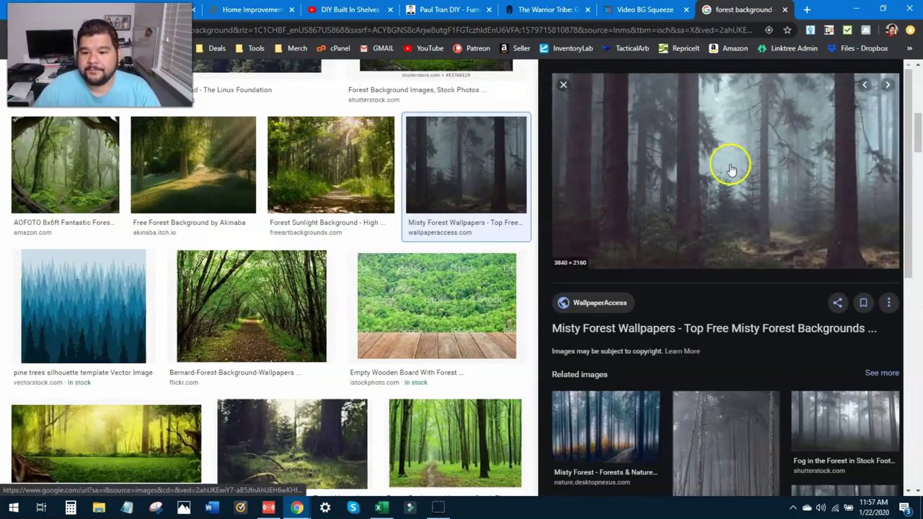
right_click(694, 180)
left_click(745, 284)
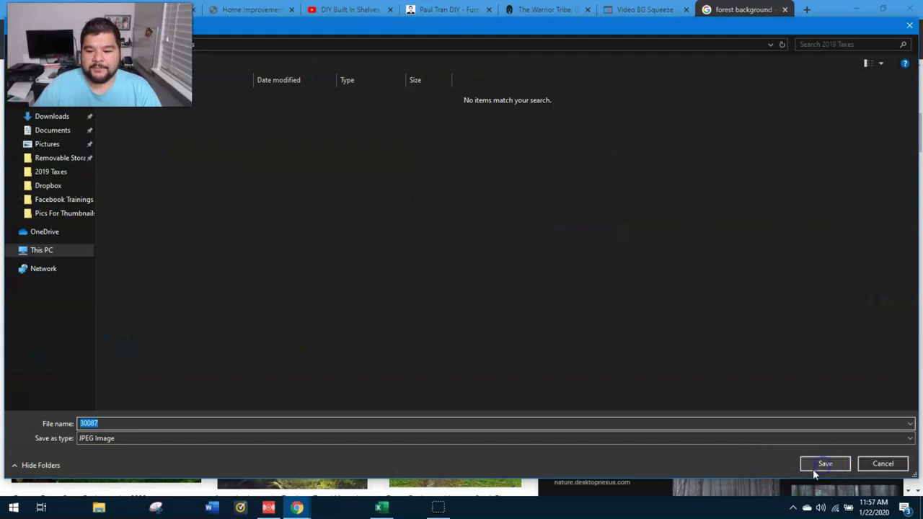
left_click(825, 463)
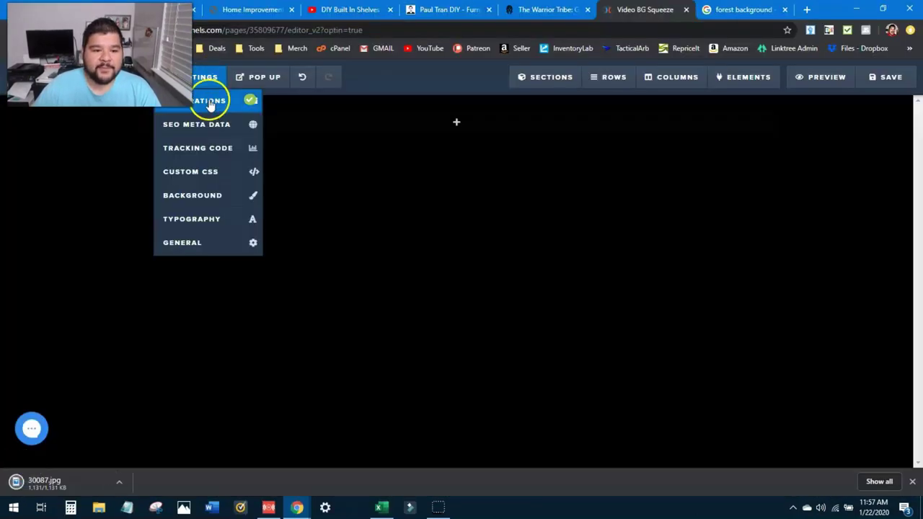
Upload the saved forest image 30087.jpg to the editor's image library and set it as the page's background image
left_click(219, 197)
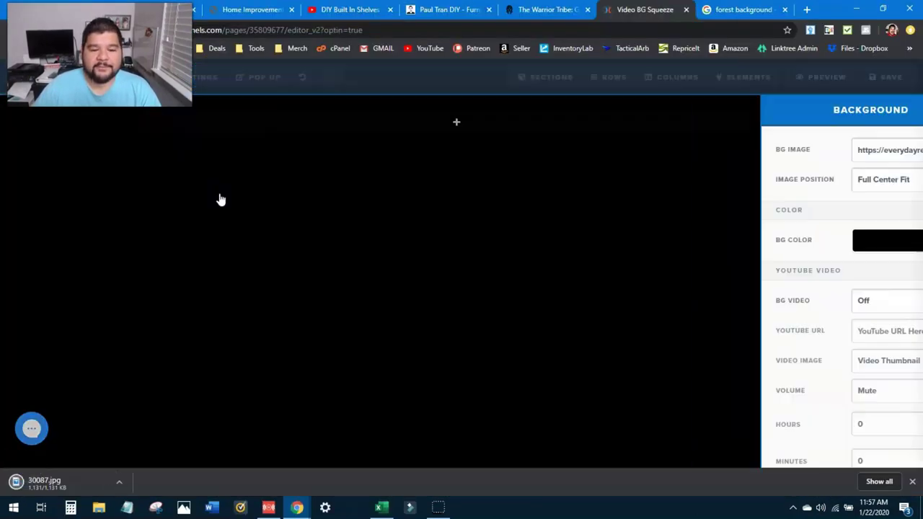
left_click(887, 150)
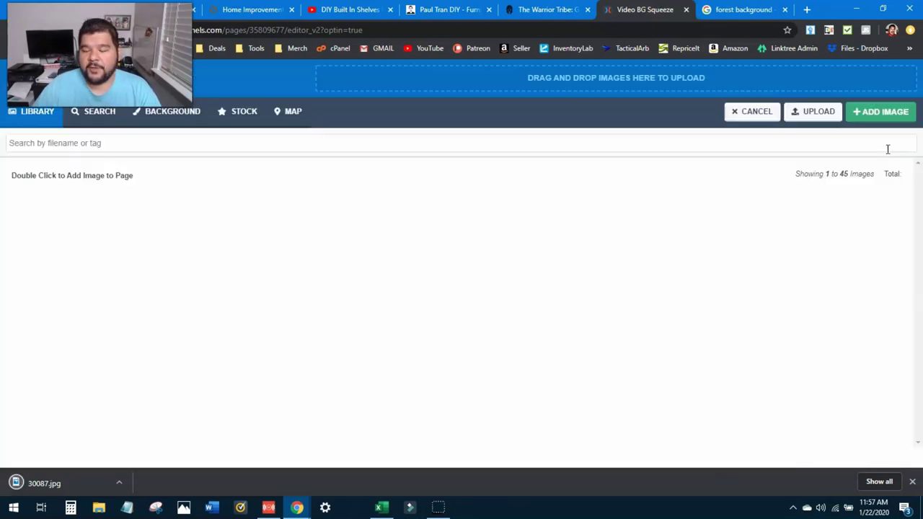
left_click(799, 119)
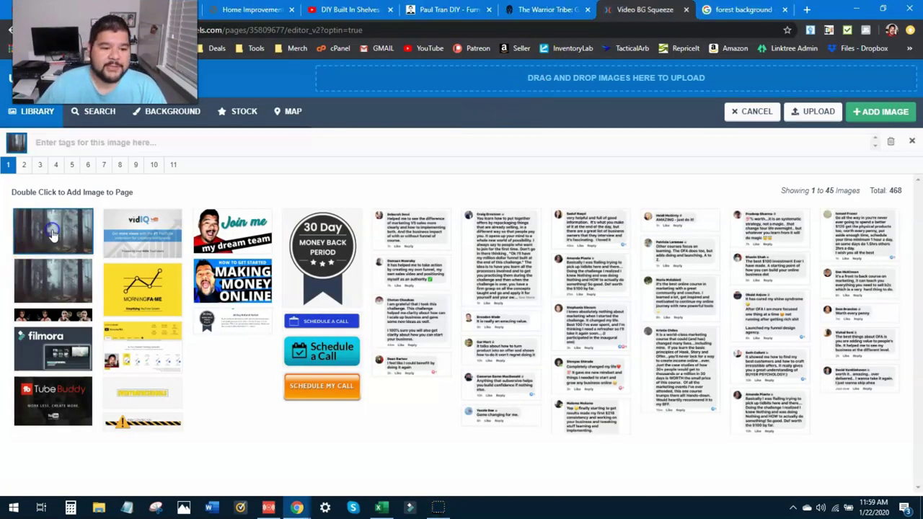
double_click(52, 234)
left_click(573, 270)
Compare the page with the Warrior Tribe layout and add a full-page-width section at the top of the forest background
left_click(551, 9)
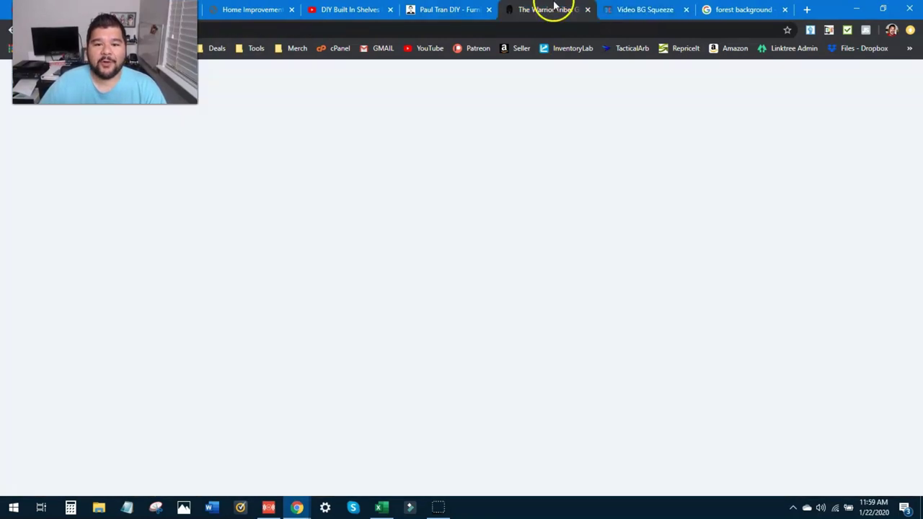
left_click(642, 9)
left_click(544, 10)
left_click(641, 10)
key("ctrl+shift+Tab")
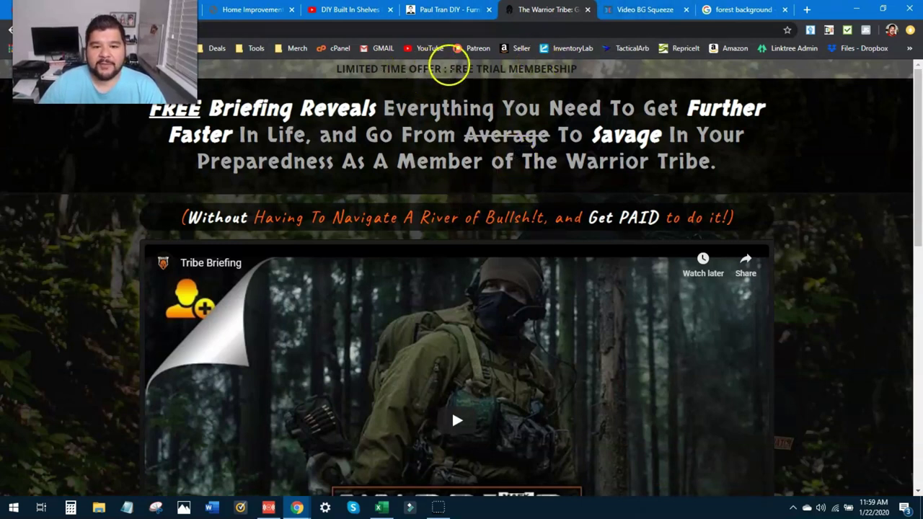
left_click(644, 9)
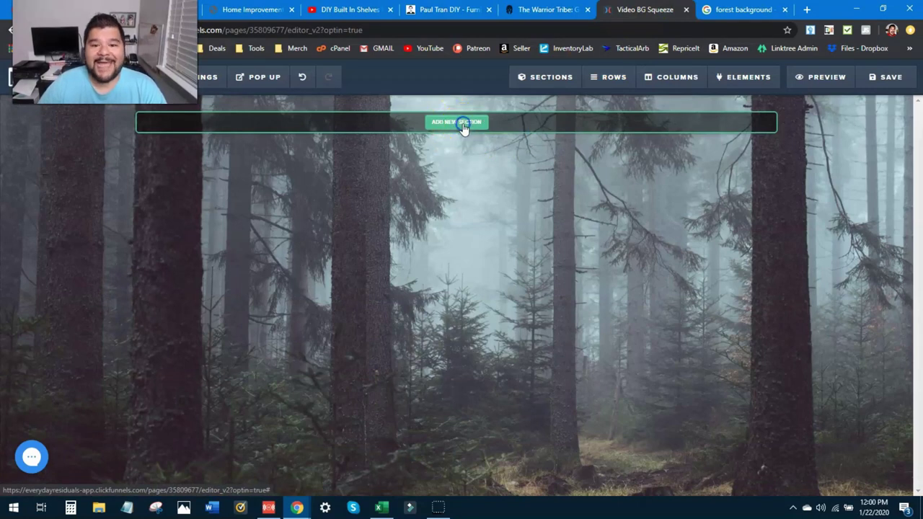
left_click(464, 124)
left_click(706, 132)
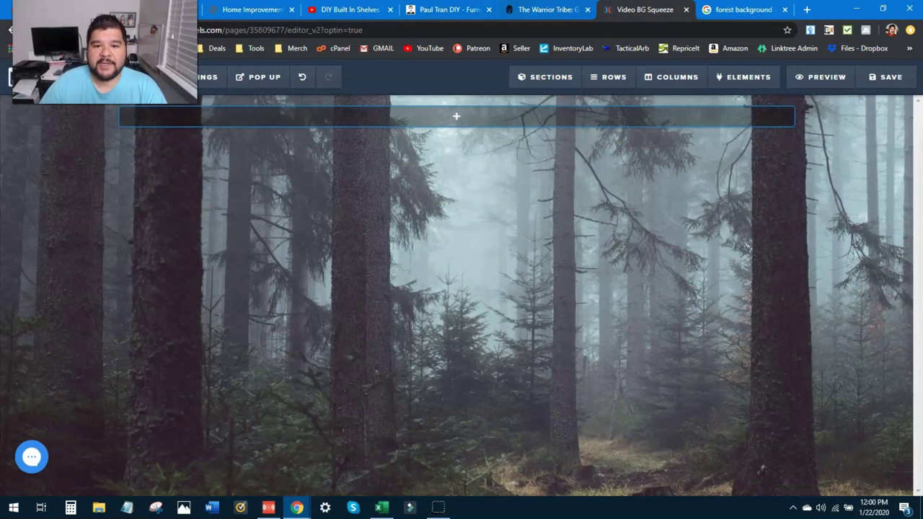
Add a one-column row to the new top section, following the Warrior Tribe page's top banner
left_click(541, 10)
left_click(644, 9)
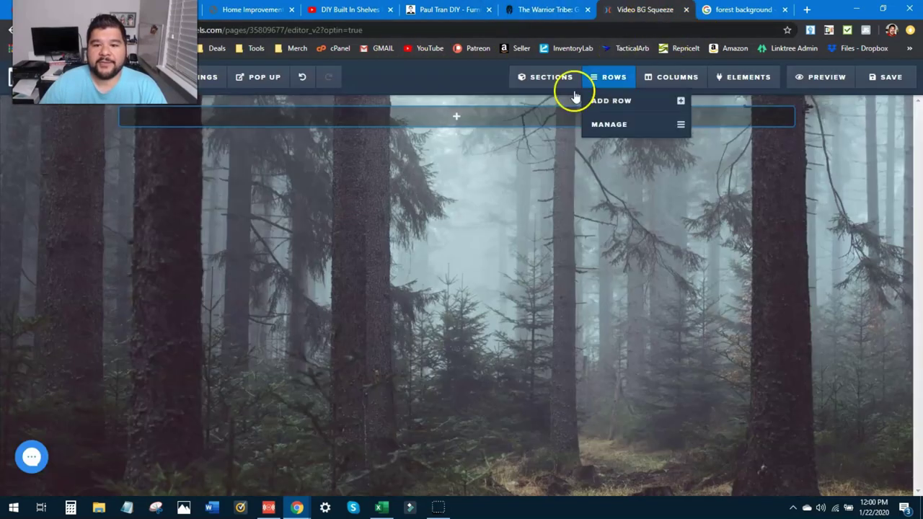
left_click(457, 157)
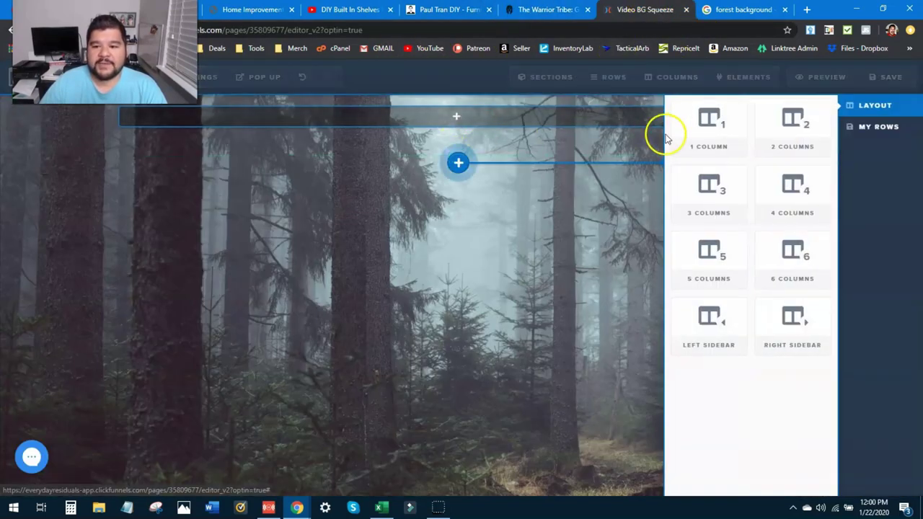
left_click(708, 128)
Add a headline element to the one-column row in the top section
left_click(546, 10)
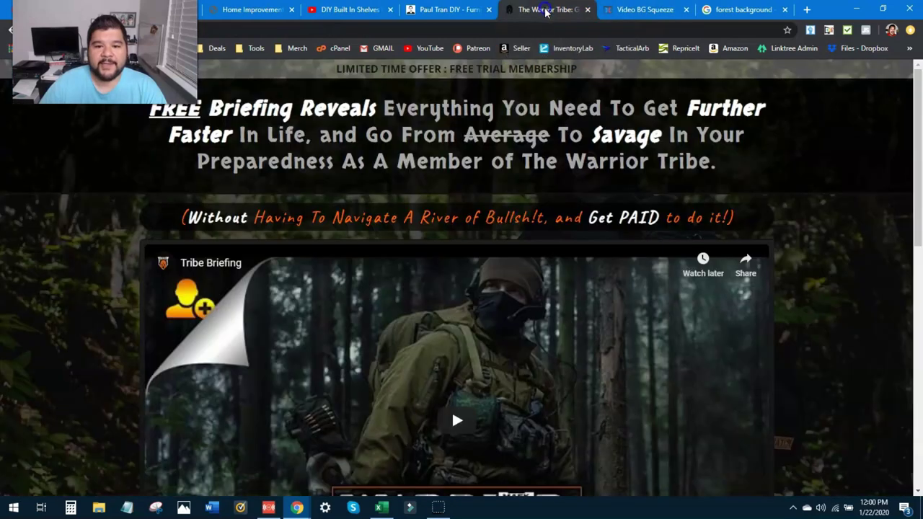
key("ctrl+Tab")
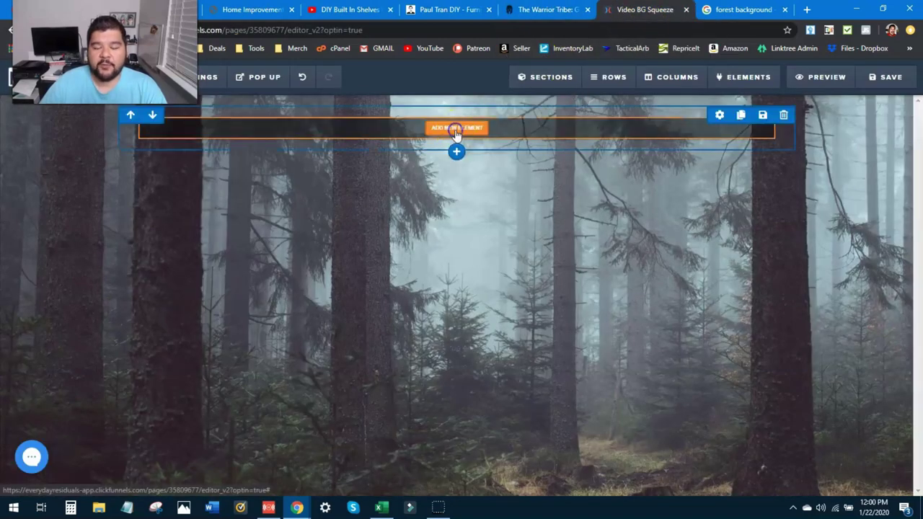
left_click(455, 128)
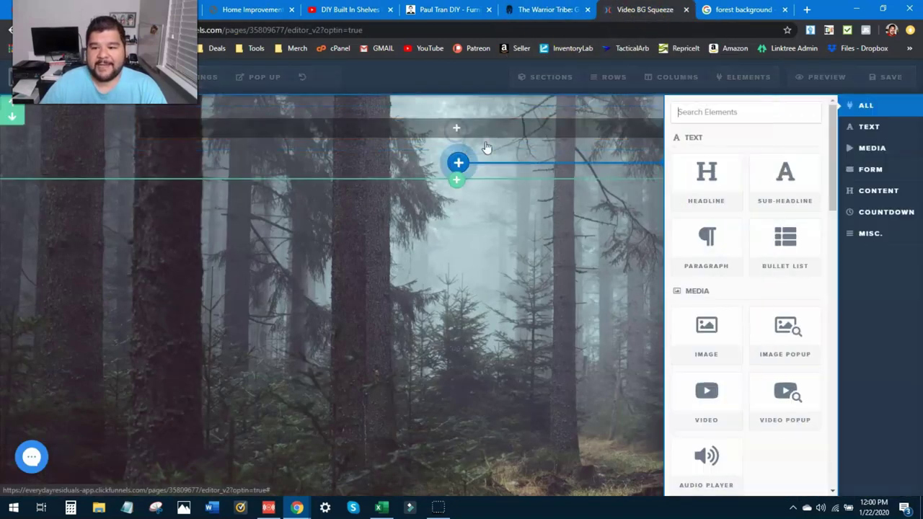
left_click(715, 188)
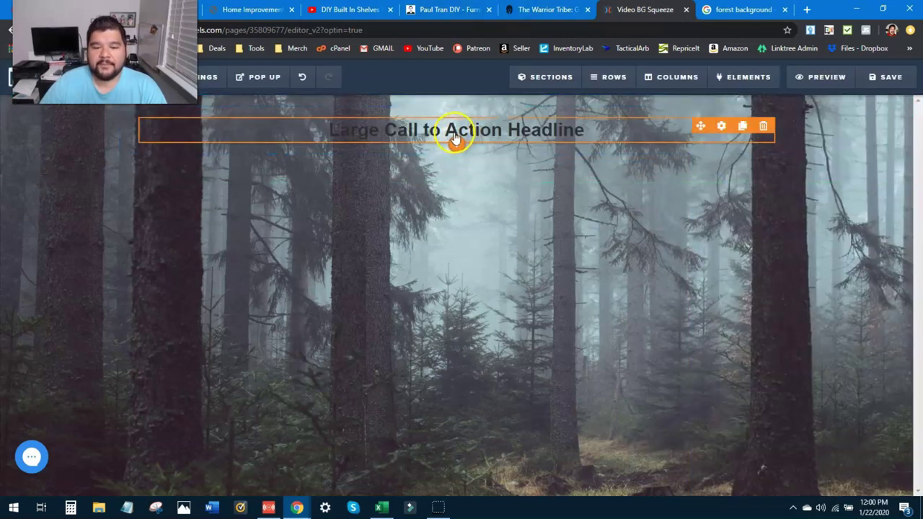
Replace the placeholder headline text with "LIMITED TIME OFFER", modelled on the Warrior Tribe banner
left_click(530, 10)
key("ctrl+Tab")
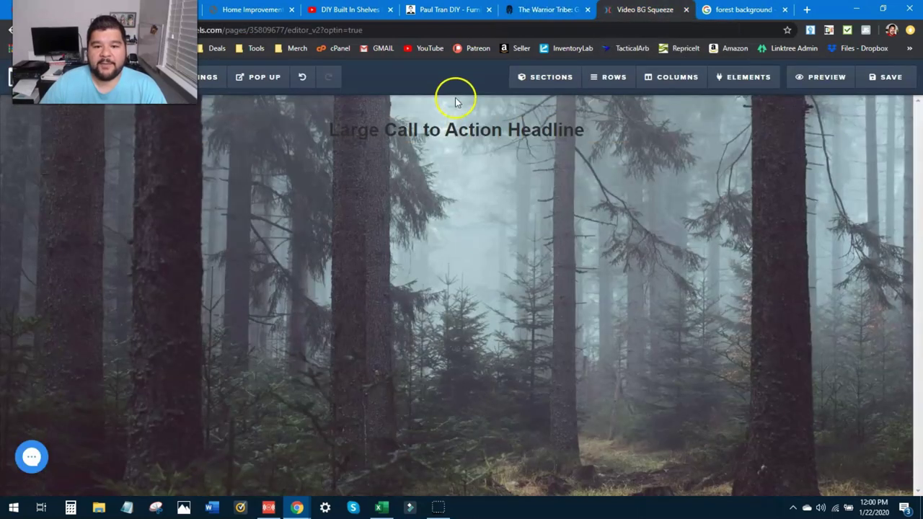
left_click(460, 131)
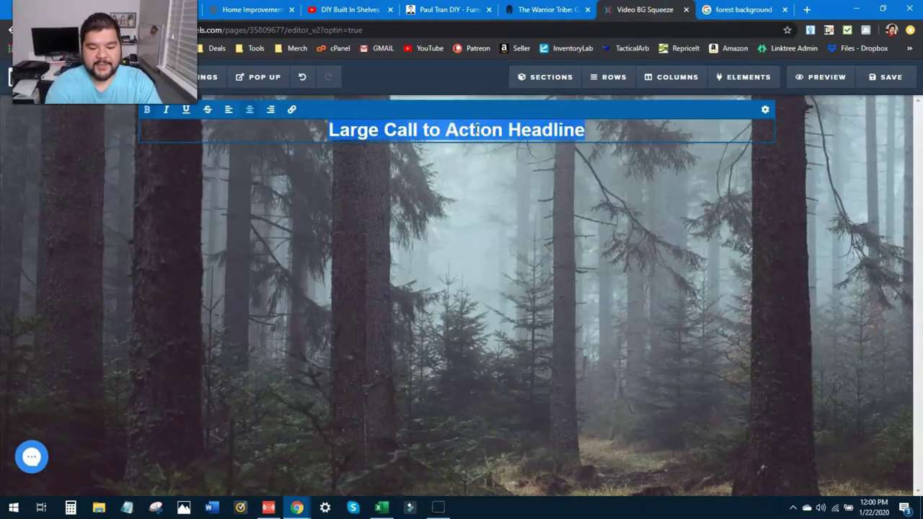
type("LIMITED")
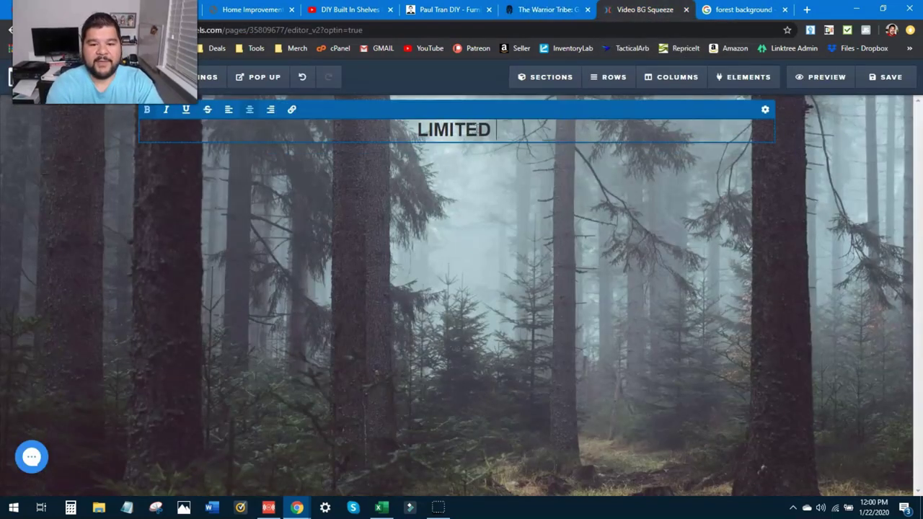
type(" TIME OFFER")
key("Return")
key("BackSpace")
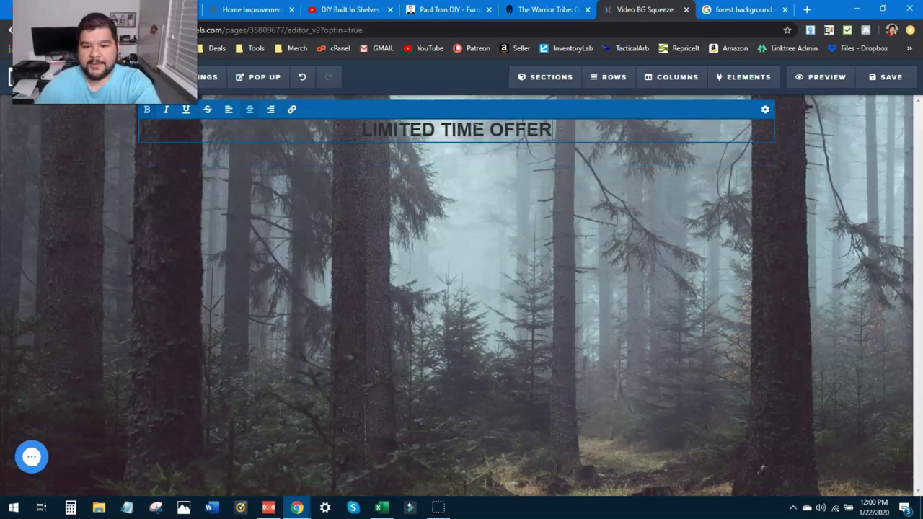
left_click(568, 233)
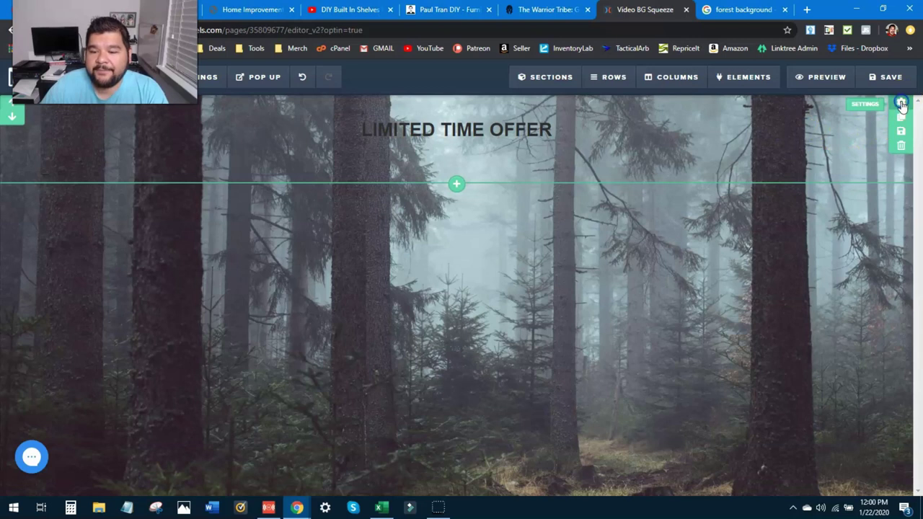
Give the LIMITED TIME OFFER section a semi-transparent white background colour of rgba(255, 255, 255, 0.56)
left_click(901, 105)
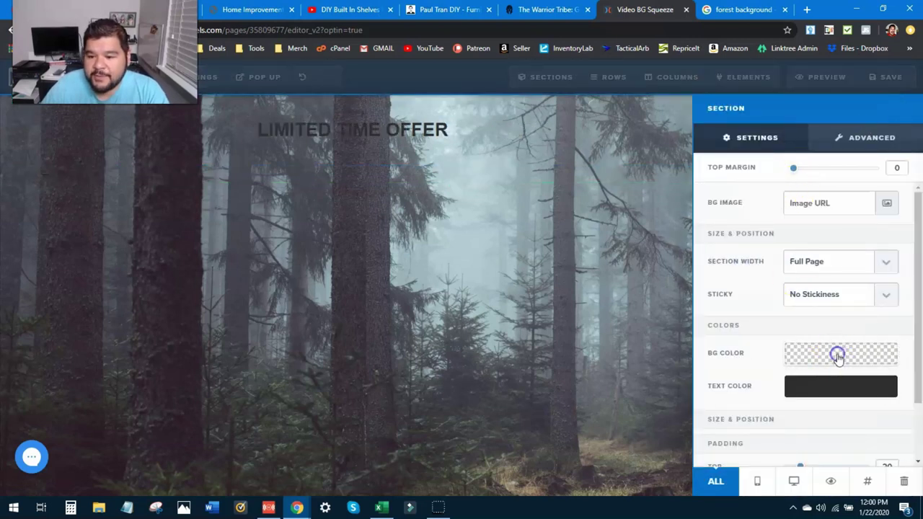
left_click(836, 356)
left_click(783, 227)
left_click_drag(847, 313, 857, 313)
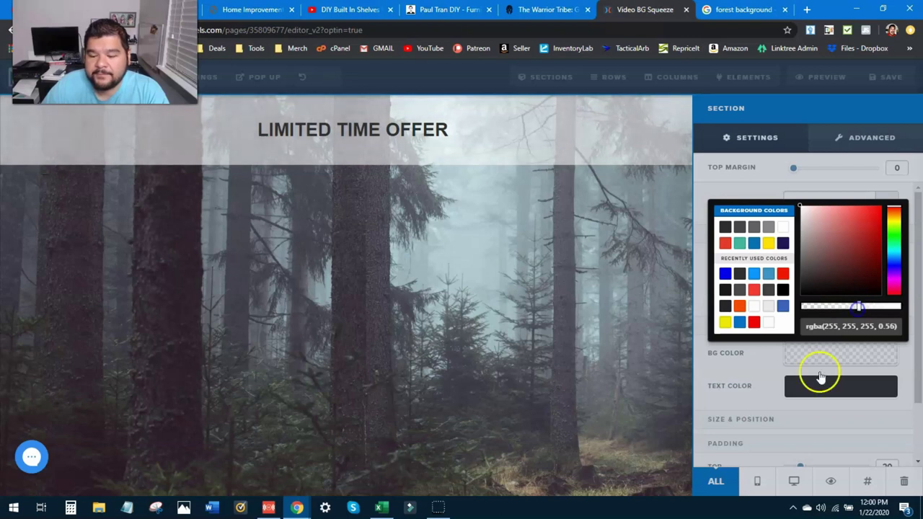
Reduce the LIMITED TIME OFFER section's top and bottom padding to the minimum and close its settings
left_click(777, 421)
scroll(788, 391, "down", 2)
left_click_drag(788, 391, 758, 390)
left_click_drag(808, 426, 713, 434)
left_click(543, 358)
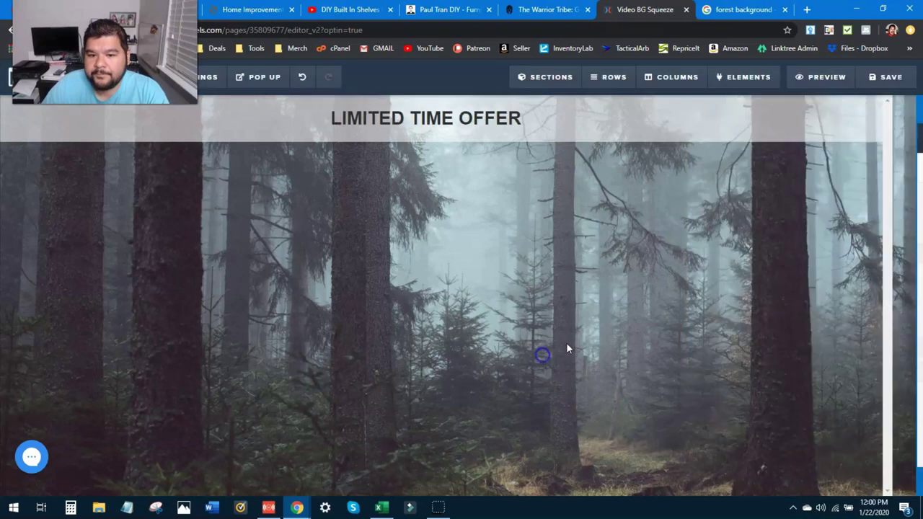
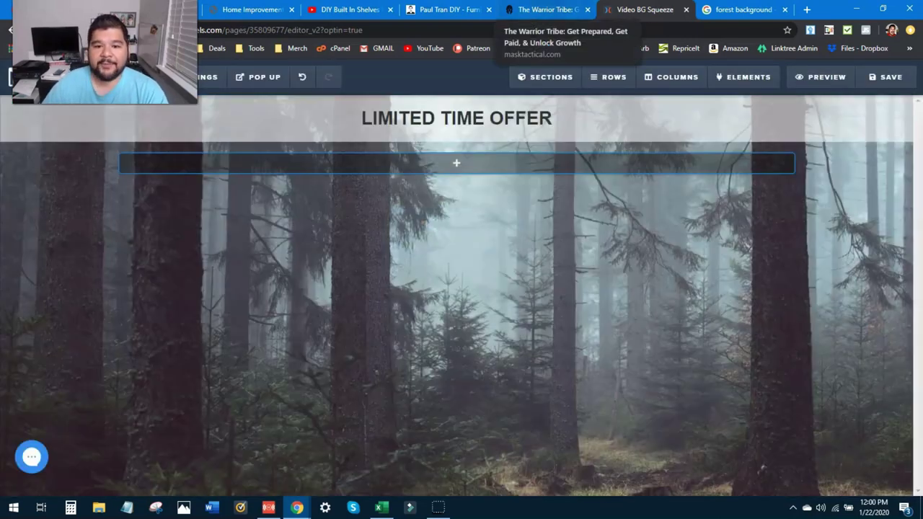
Check the Warrior Tribe layout and add a one-column row to the empty section below the LIMITED TIME OFFER strip
left_click(544, 10)
left_click(609, 12)
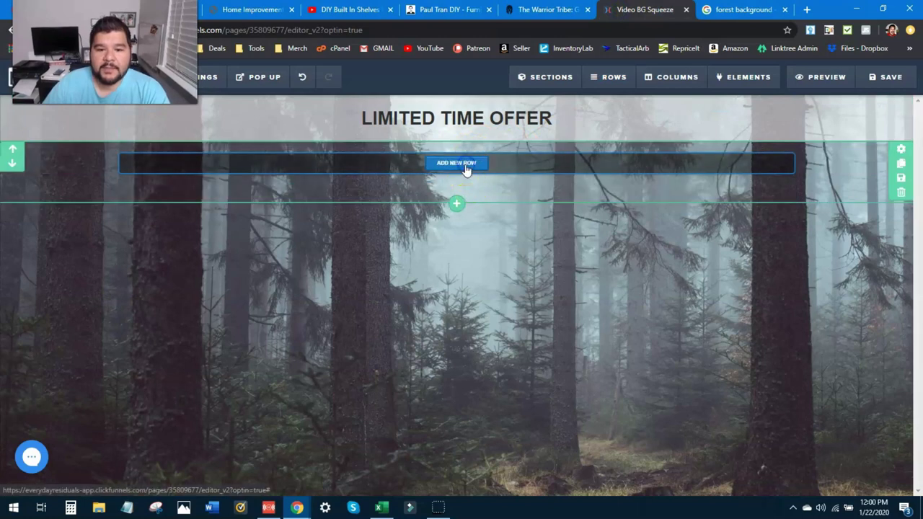
left_click(465, 166)
left_click(705, 128)
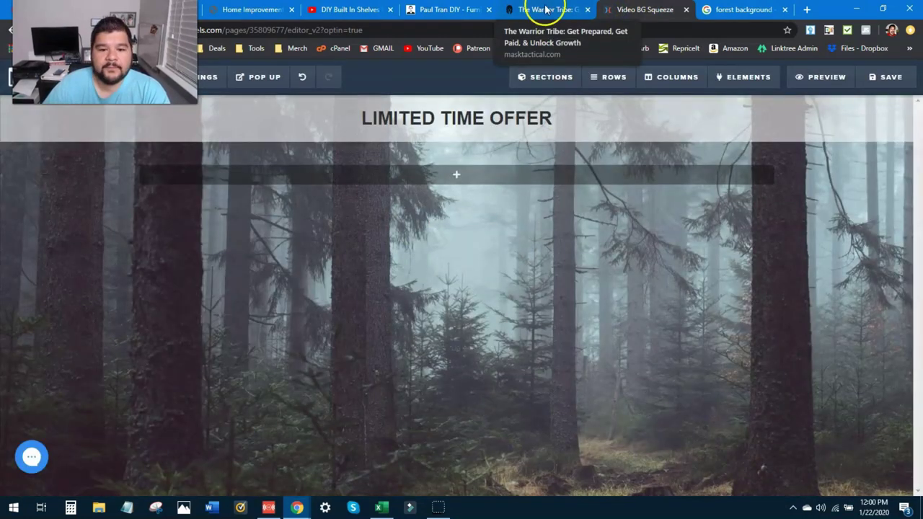
Copy the "FREE Briefing Reveals" headline text from the Warrior Tribe page and return to the opt-in page editor
left_click(546, 9)
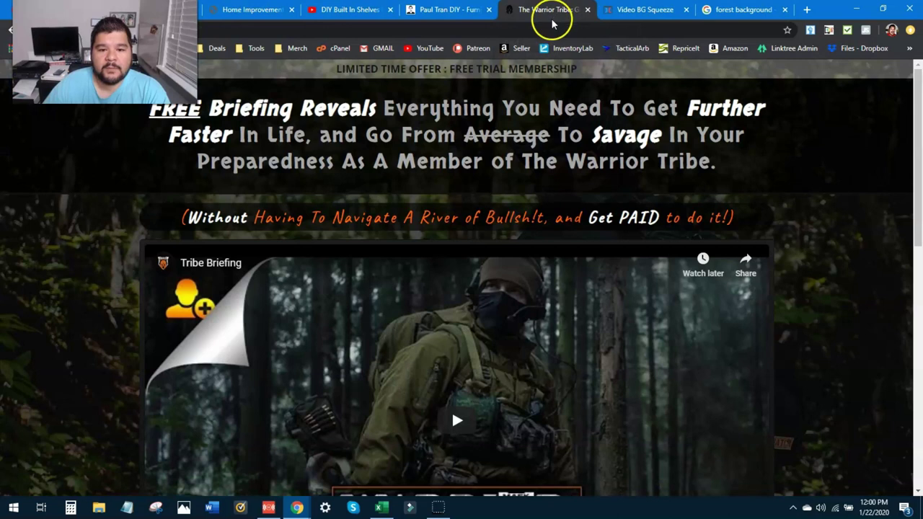
left_click_drag(180, 123, 694, 151)
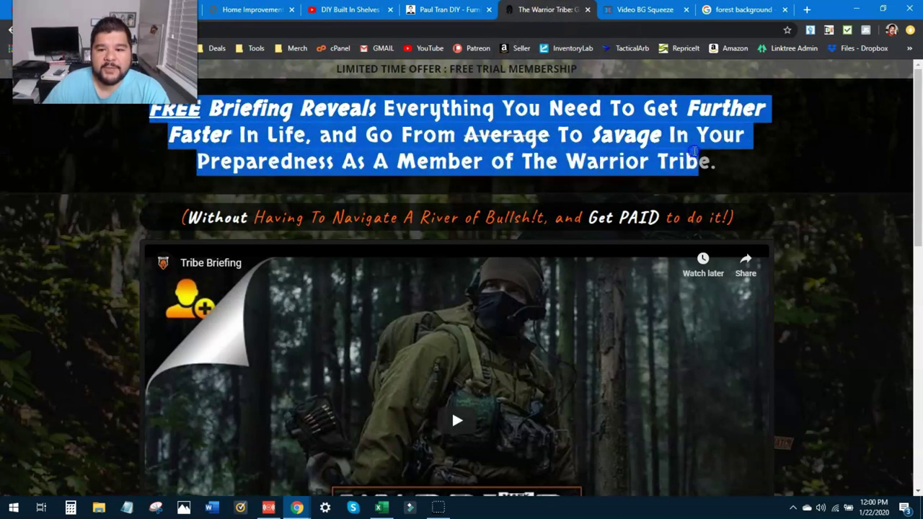
right_click(699, 145)
left_click(679, 151)
key("ctrl+Tab")
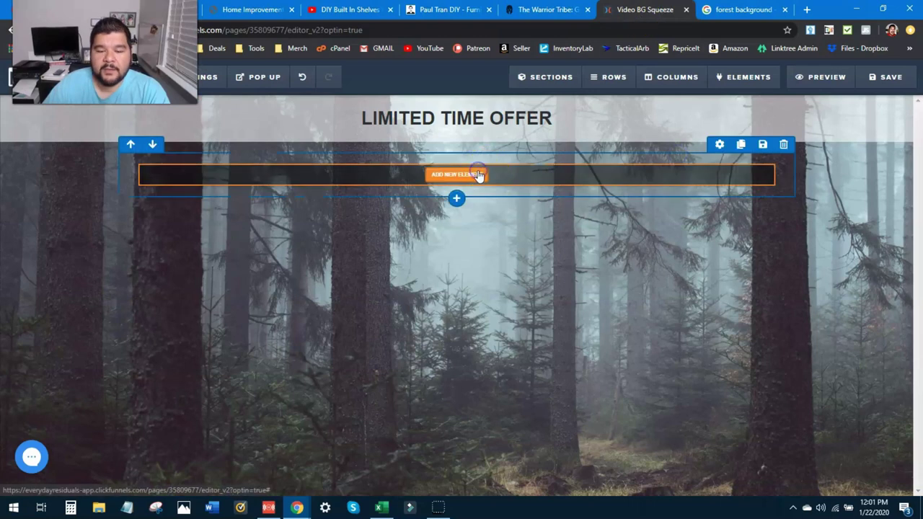
Add a headline element to the second section's row and replace its placeholder with the copied "FREE Briefing Reveals" text
left_click(476, 175)
left_click(705, 180)
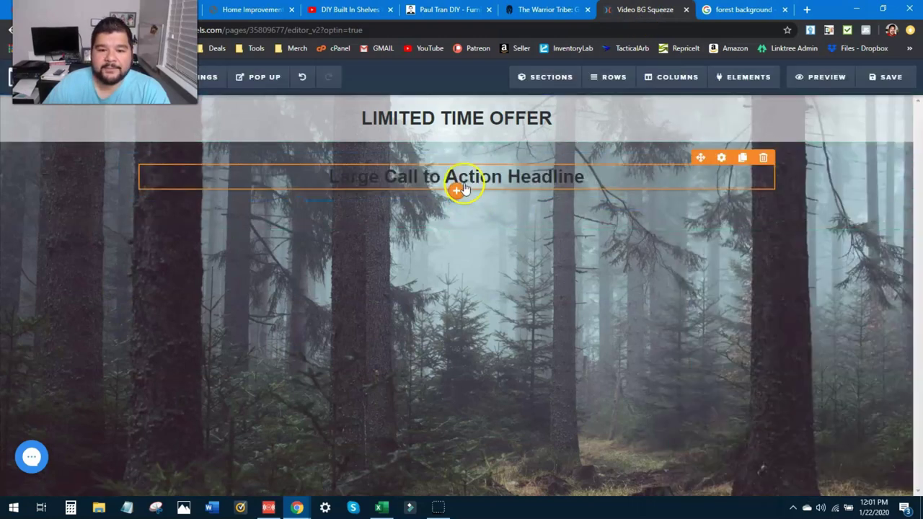
triple_click(458, 179)
right_click(464, 182)
left_click(507, 251)
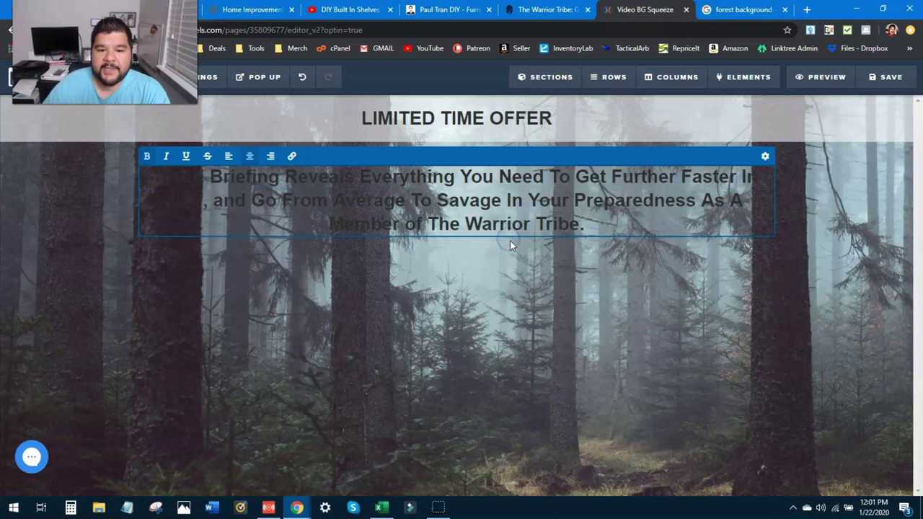
Give the headline section a #1a1a1a background at 0.75 opacity and reduce its top and bottom padding to the minimum
left_click(900, 155)
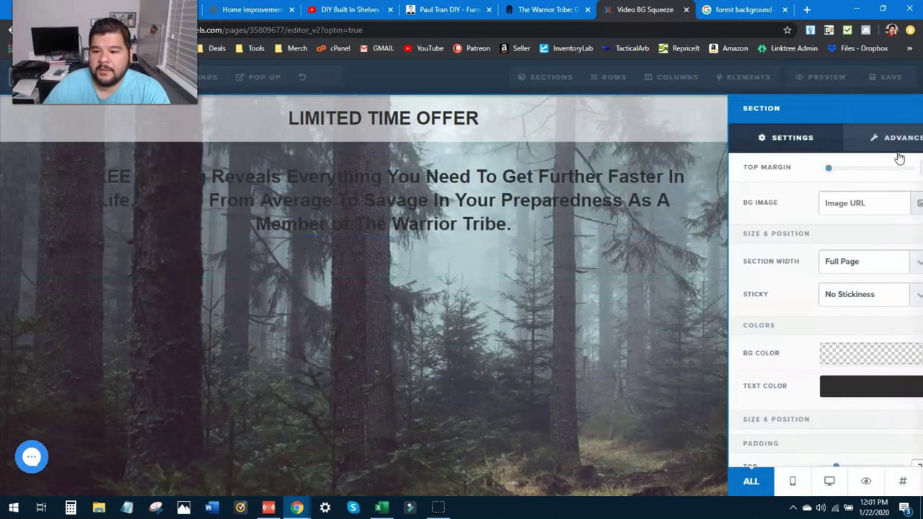
left_click(823, 351)
left_click(728, 290)
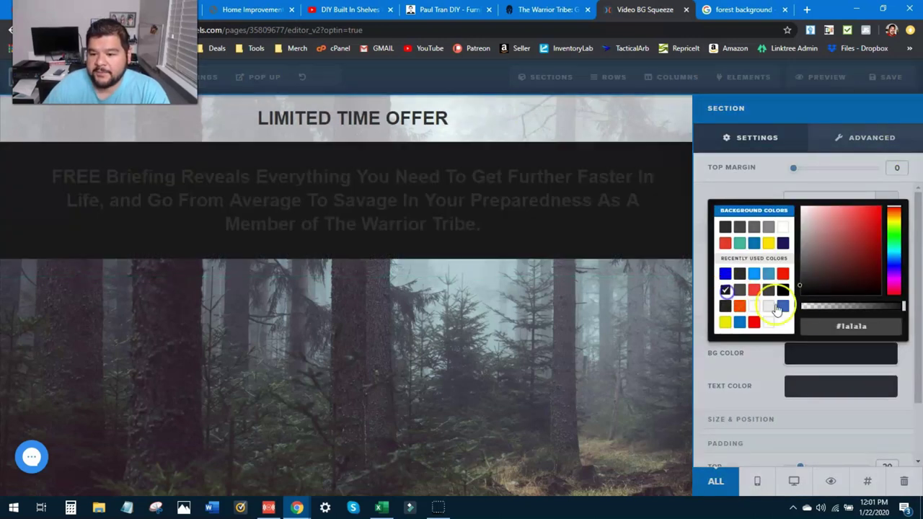
left_click_drag(859, 315, 870, 313)
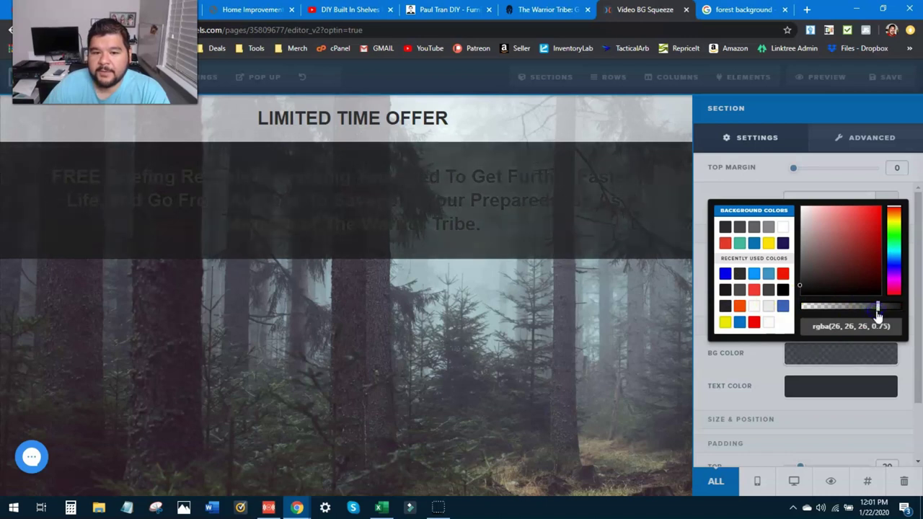
left_click(772, 408)
scroll(799, 398, "down", 1)
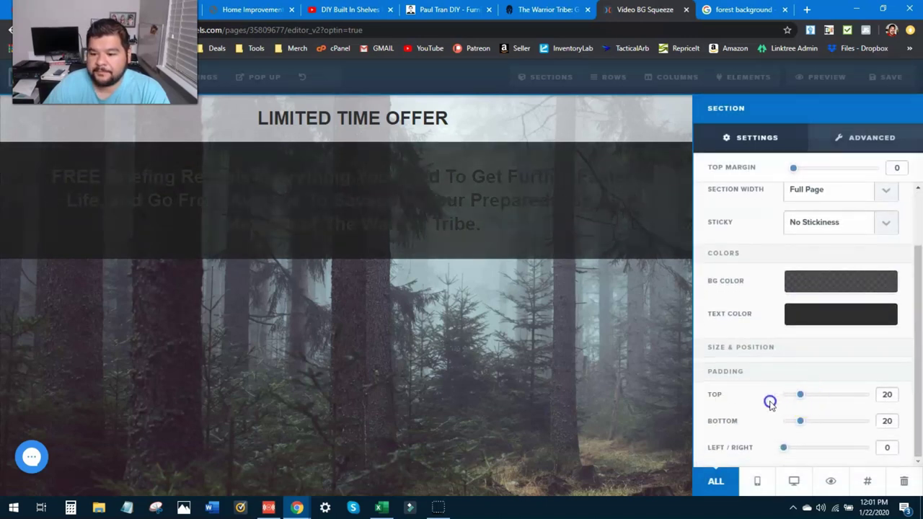
left_click_drag(800, 396, 753, 428)
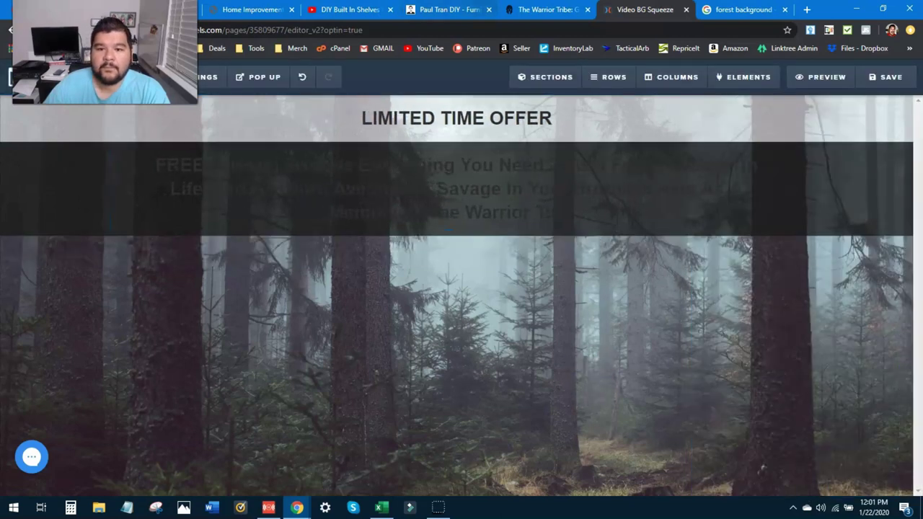
Check the Warrior Tribe headline styling and set the "FREE Briefing Reveals" headline's text color to white
key("ctrl+shift+Tab")
left_click(833, 212)
left_click(646, 9)
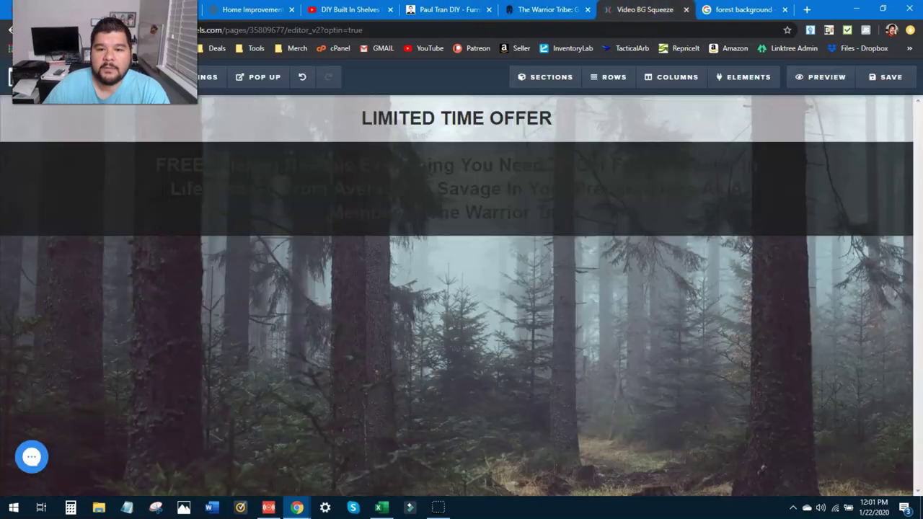
triple_click(496, 188)
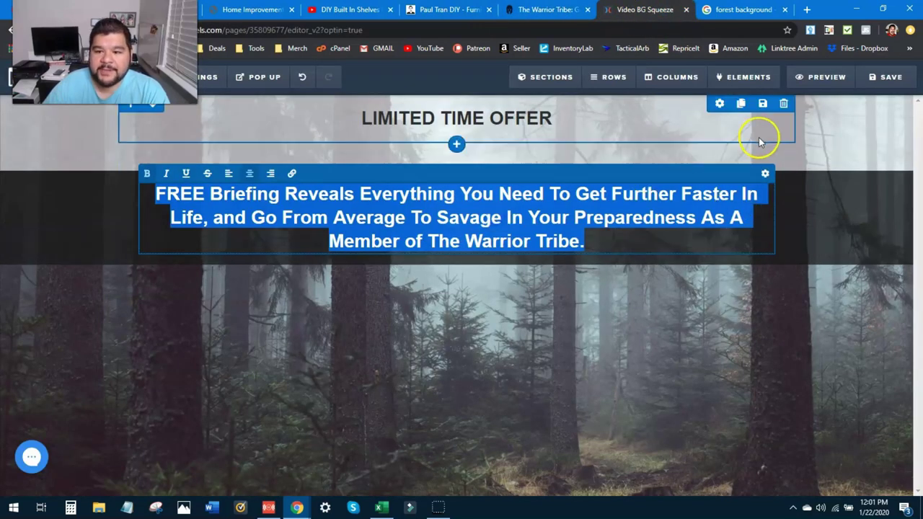
left_click(723, 229)
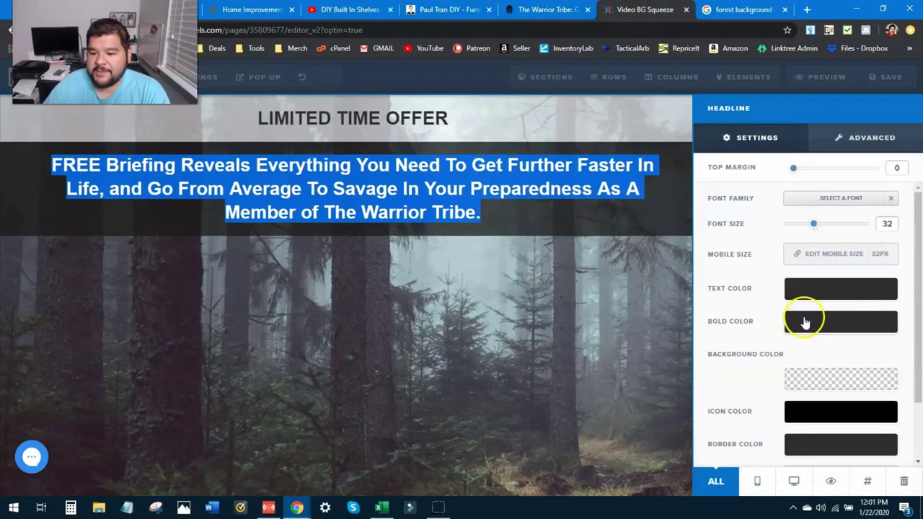
left_click(808, 303)
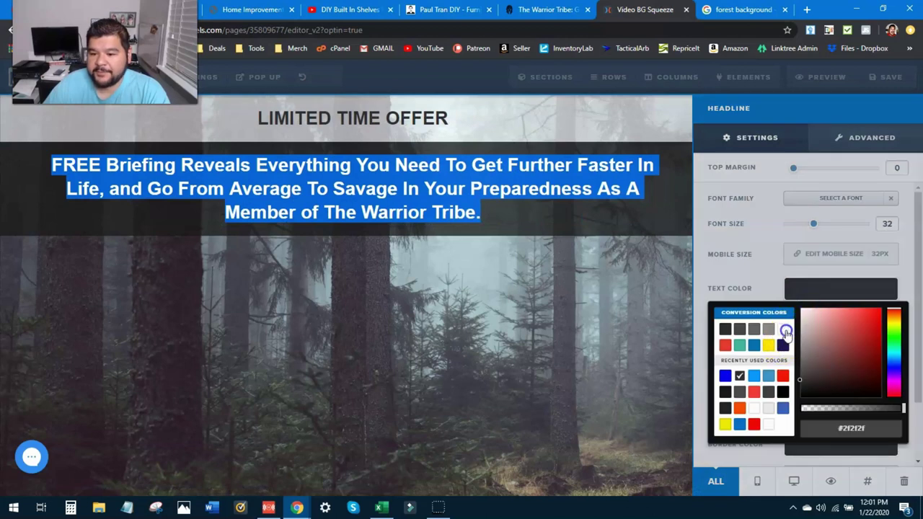
left_click(786, 331)
left_click(626, 334)
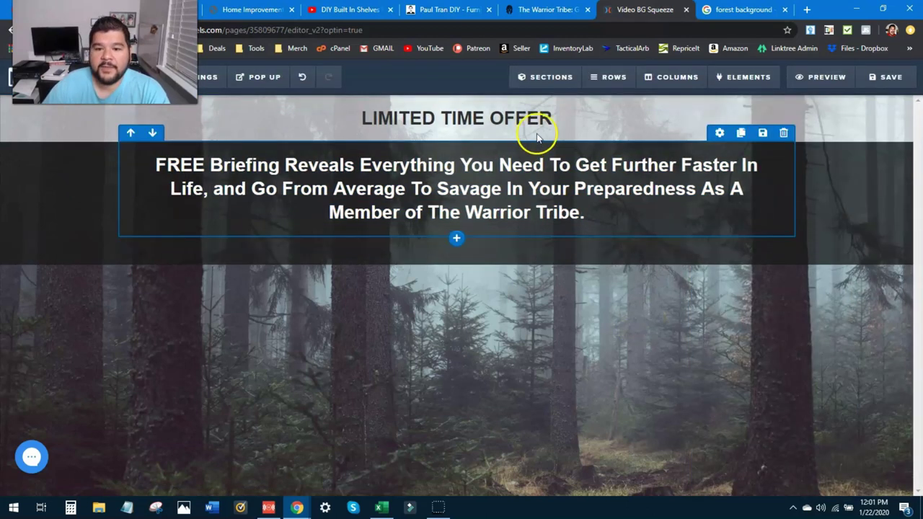
Check the Warrior Tribe layout and add a medium section with a one-column row below the headline section
left_click(528, 9)
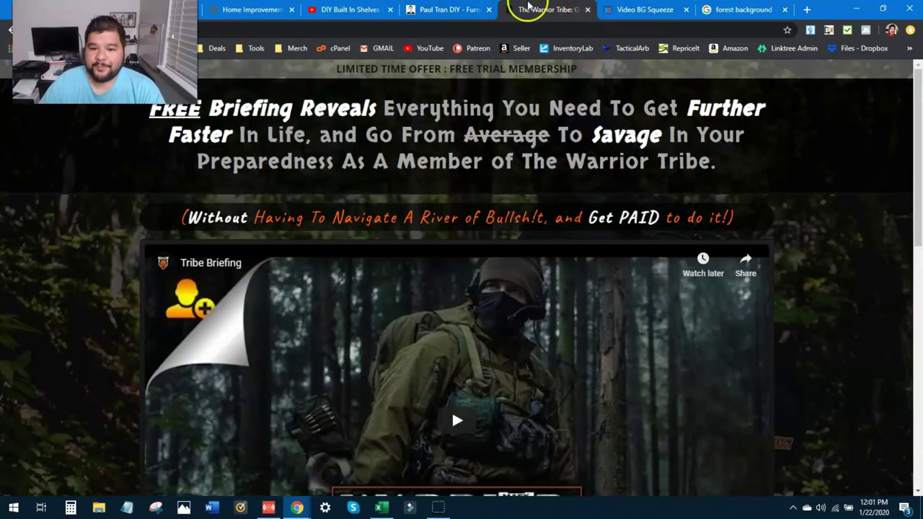
left_click(646, 9)
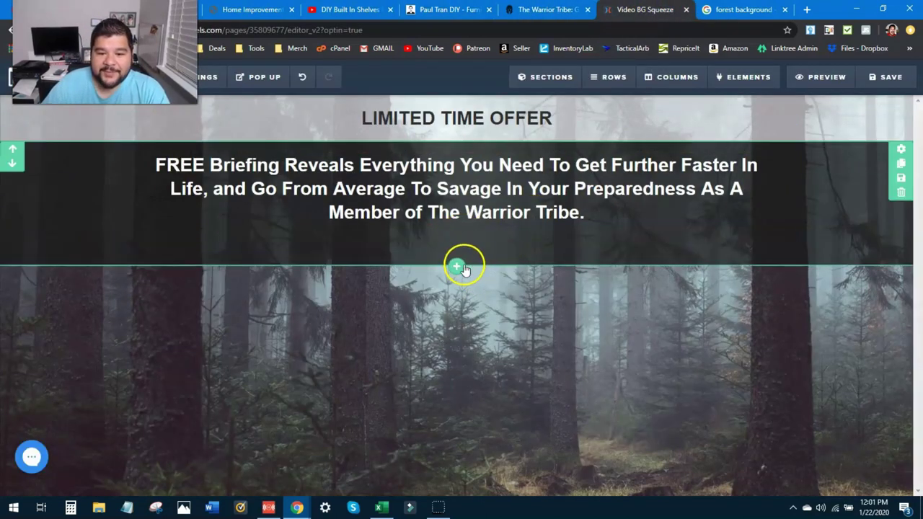
left_click(456, 267)
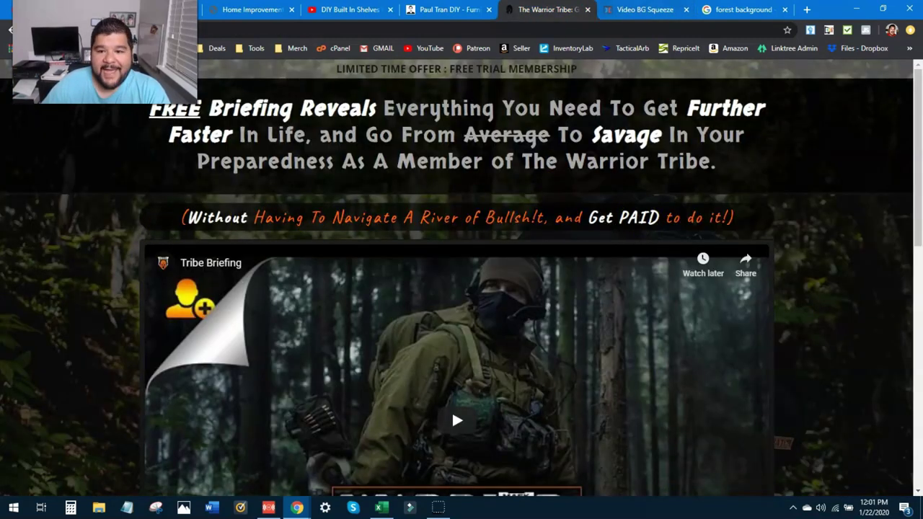
left_click(635, 7)
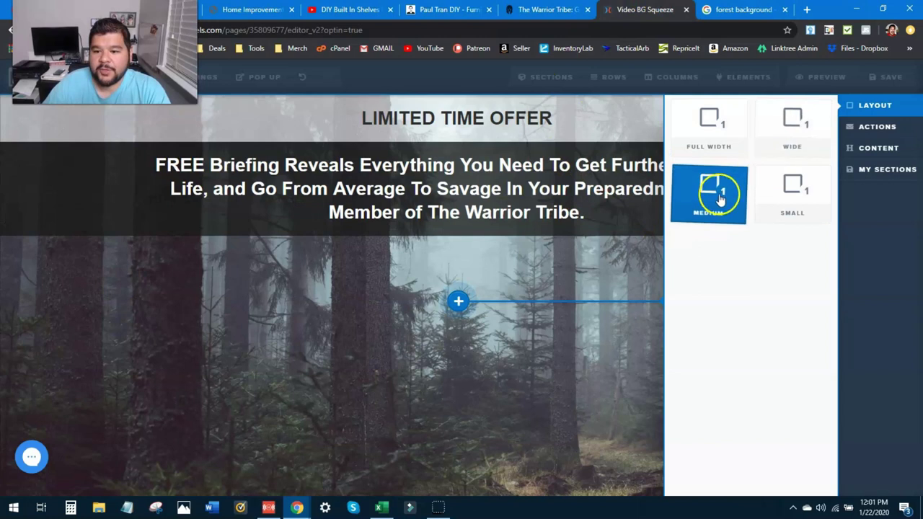
left_click(716, 200)
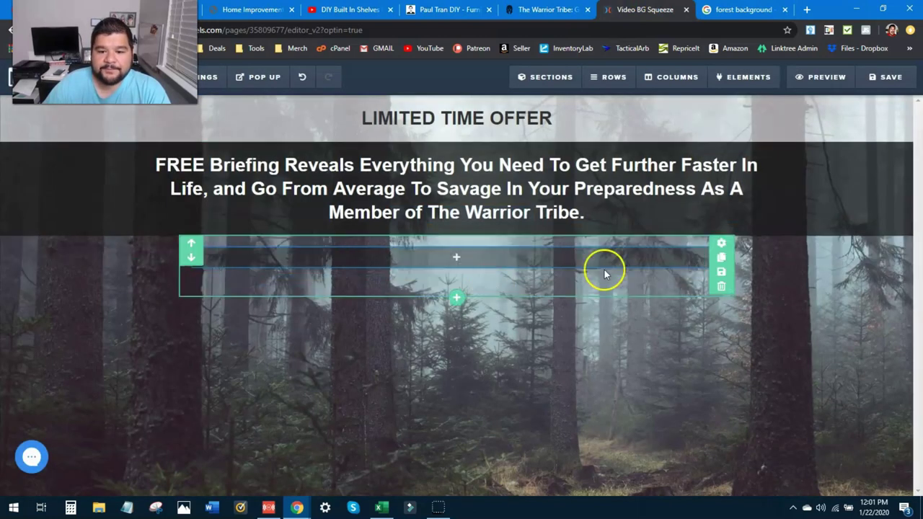
left_click(455, 259)
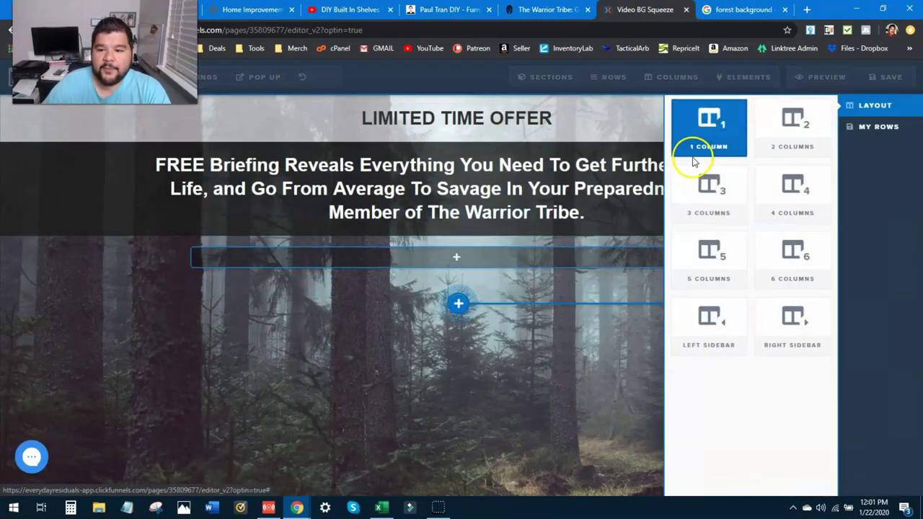
left_click(692, 148)
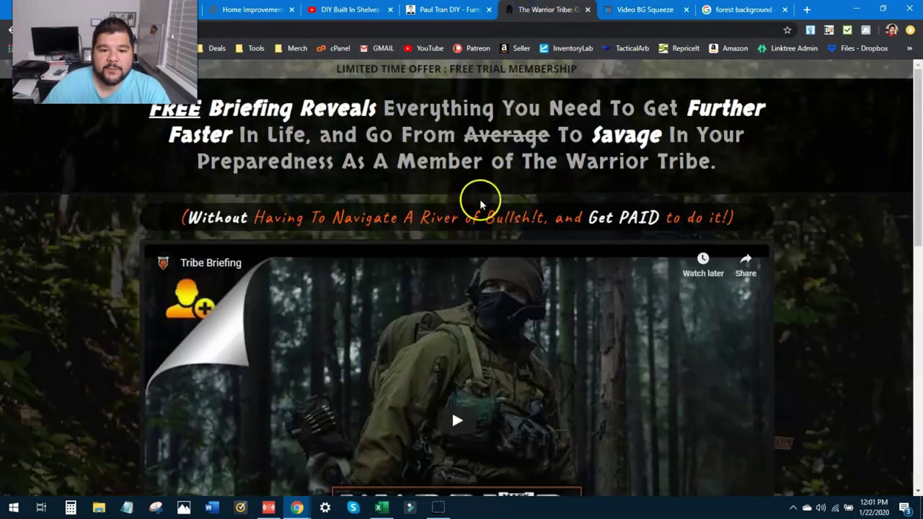
Copy the "(Without Having To Navigate...)" line from the Warrior Tribe page and return to the opt-in page editor
left_click_drag(243, 214, 739, 245)
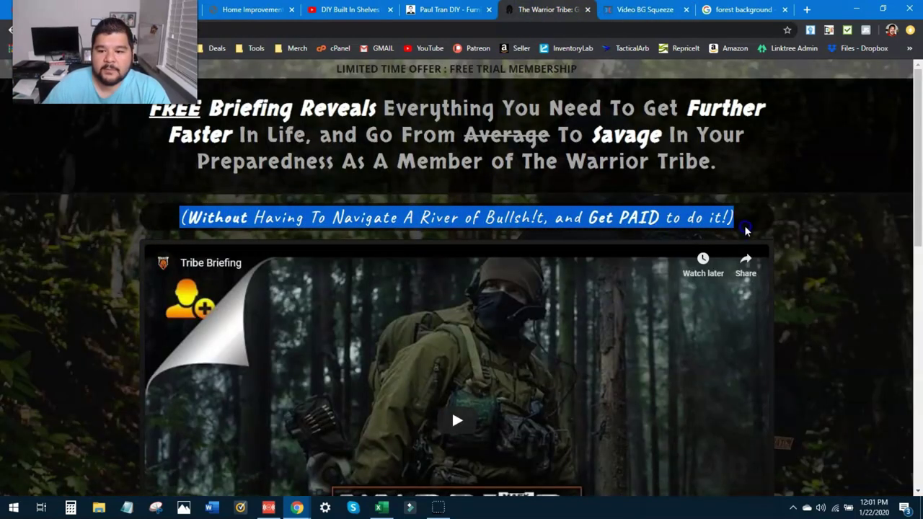
right_click(746, 227)
left_click(741, 228)
left_click(670, 10)
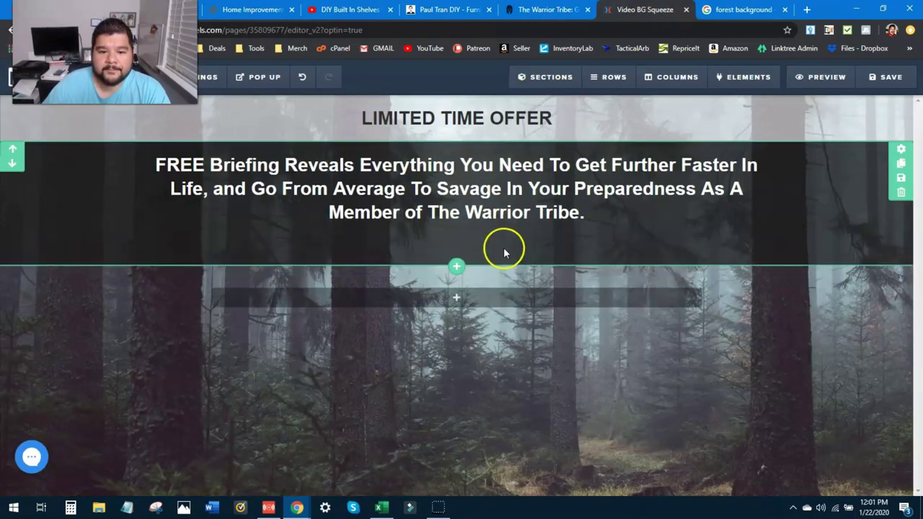
Add a sub-headline element to the new row and replace its placeholder with the copied "(Without Having To Navigate...)" line
left_click(457, 268)
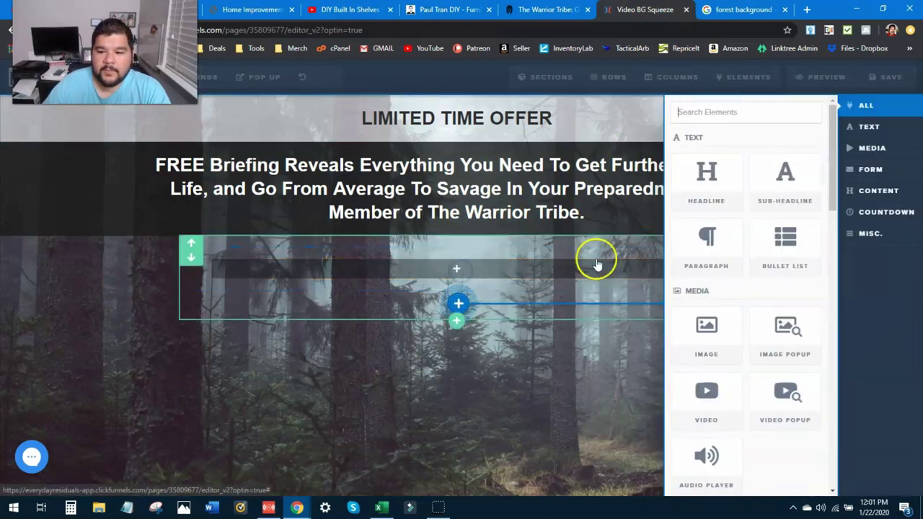
left_click(779, 189)
triple_click(469, 267)
right_click(468, 263)
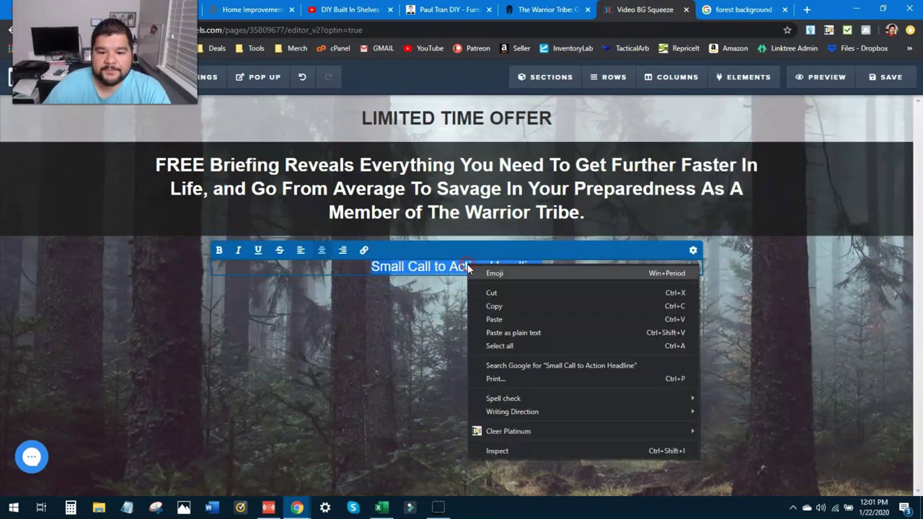
left_click(505, 314)
left_click(640, 370)
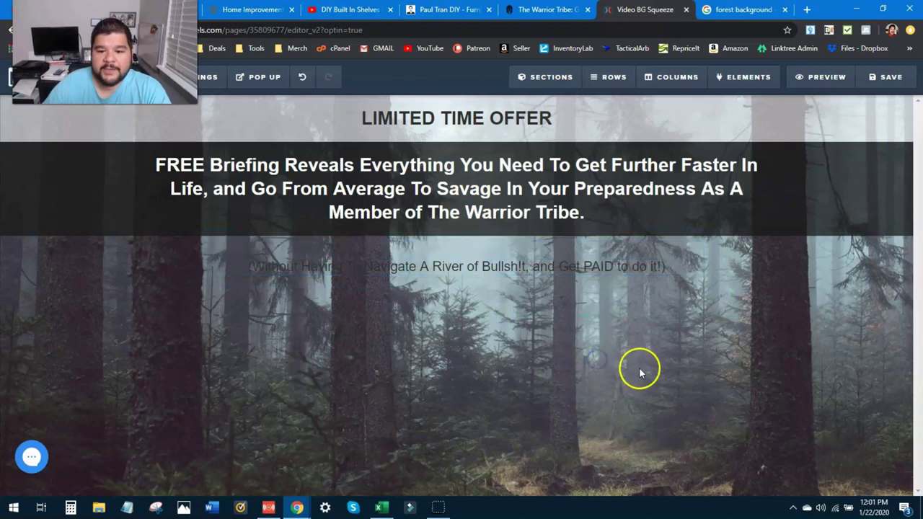
Check the Warrior Tribe sub-headline, set the new sub-headline's text color to white and close its settings
left_click(532, 9)
left_click(644, 9)
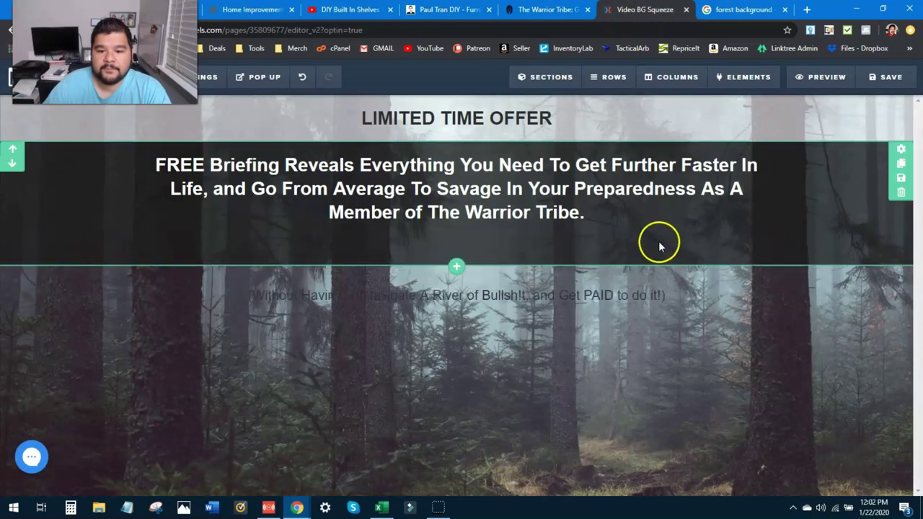
triple_click(664, 268)
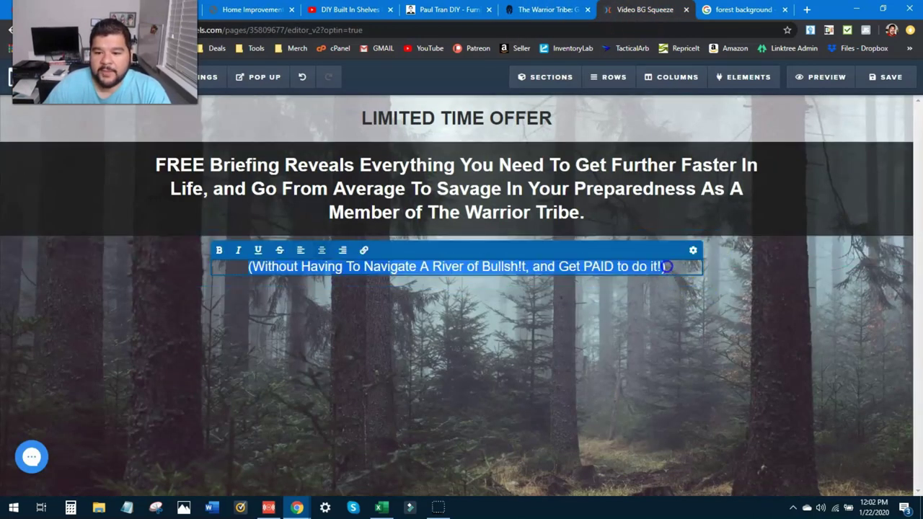
left_click(692, 250)
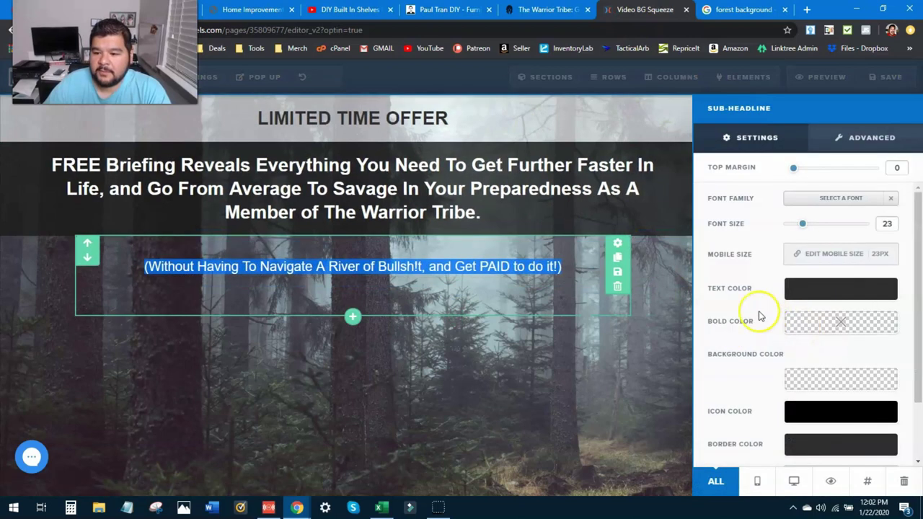
left_click(805, 302)
left_click(739, 330)
left_click(759, 280)
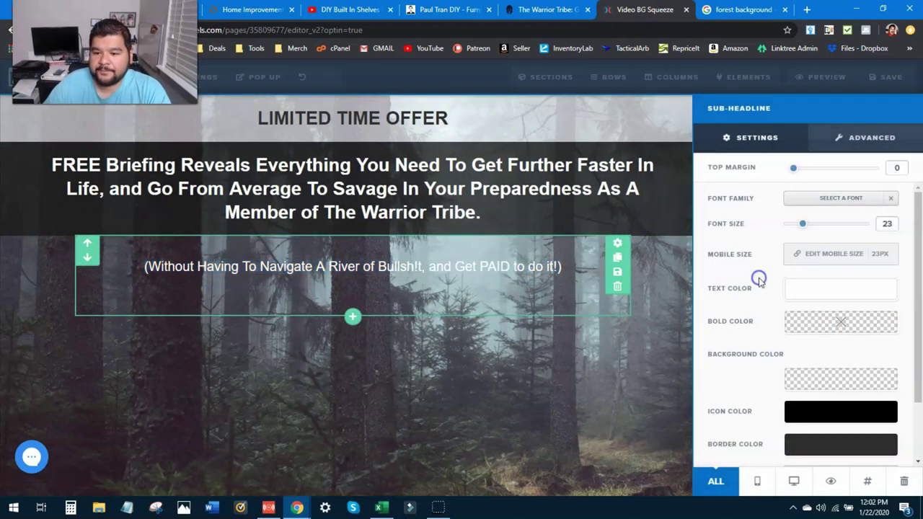
left_click(688, 308)
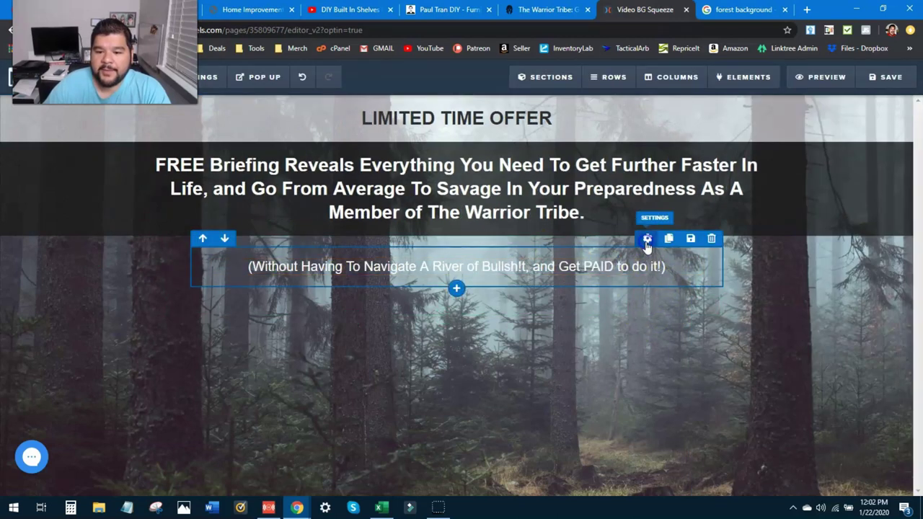
Set the background color of the sub-headline's row to black #000000
left_click(647, 240)
left_click(794, 276)
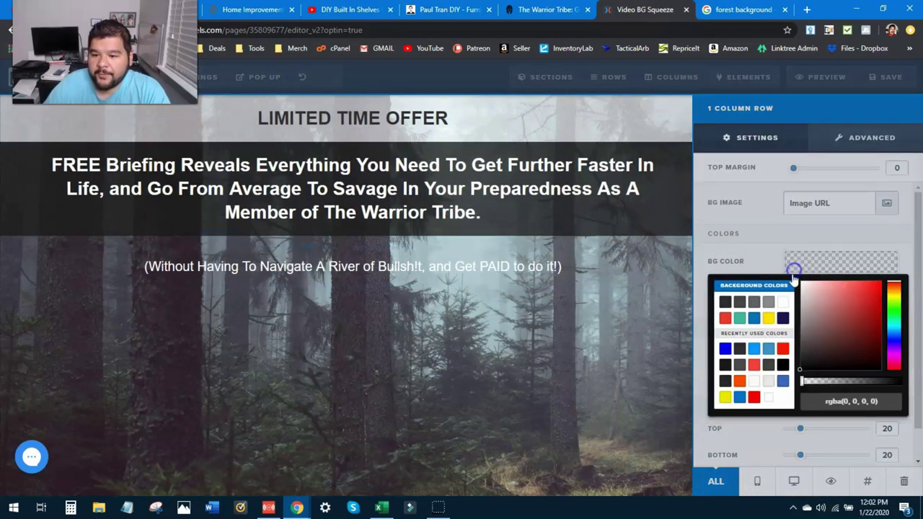
left_click(782, 364)
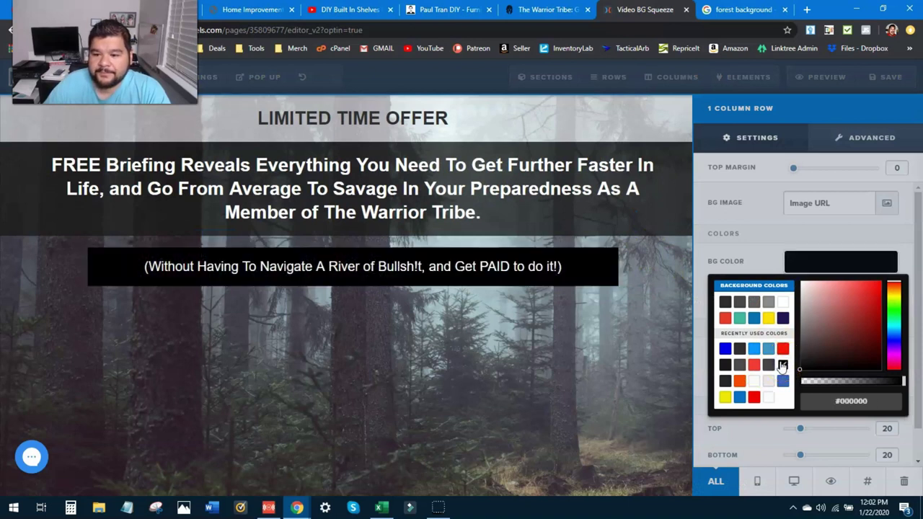
left_click(762, 256)
Try corner radii of 100% and 50px on the sub-headline's row and close its settings
left_click(869, 137)
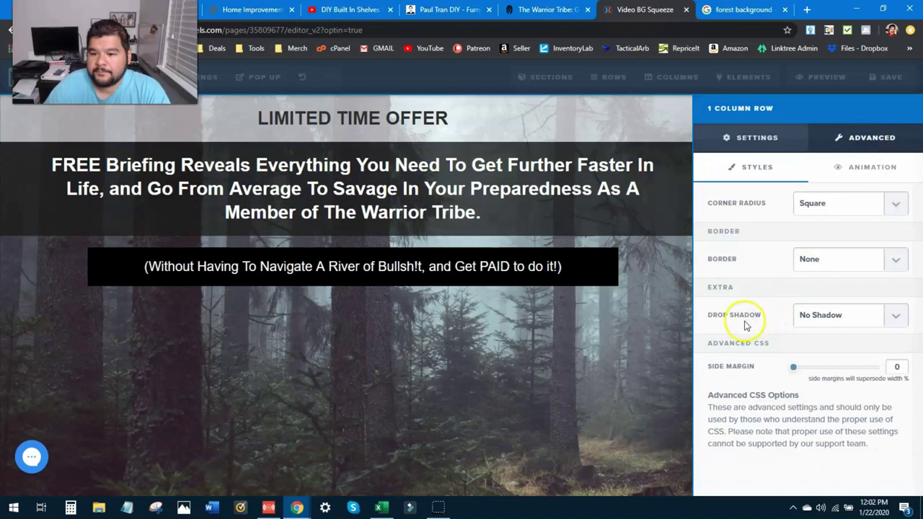
left_click(908, 210)
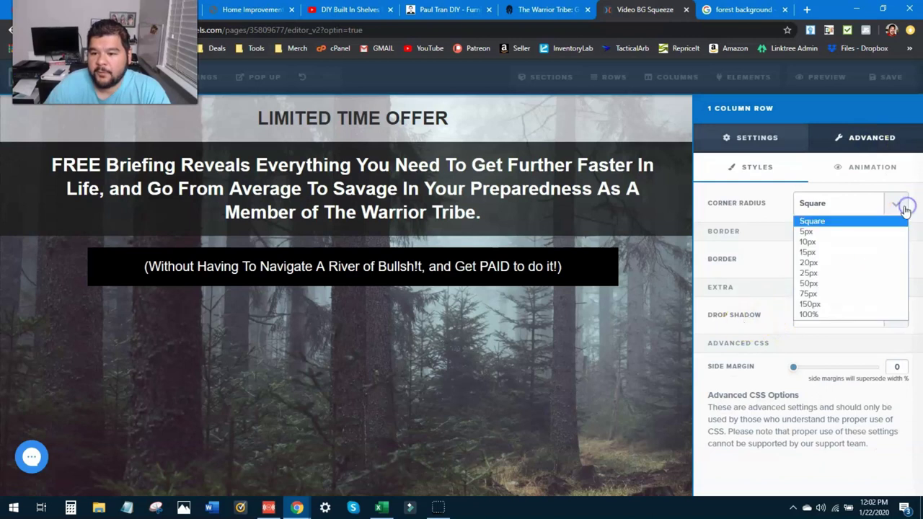
left_click(823, 315)
left_click(888, 205)
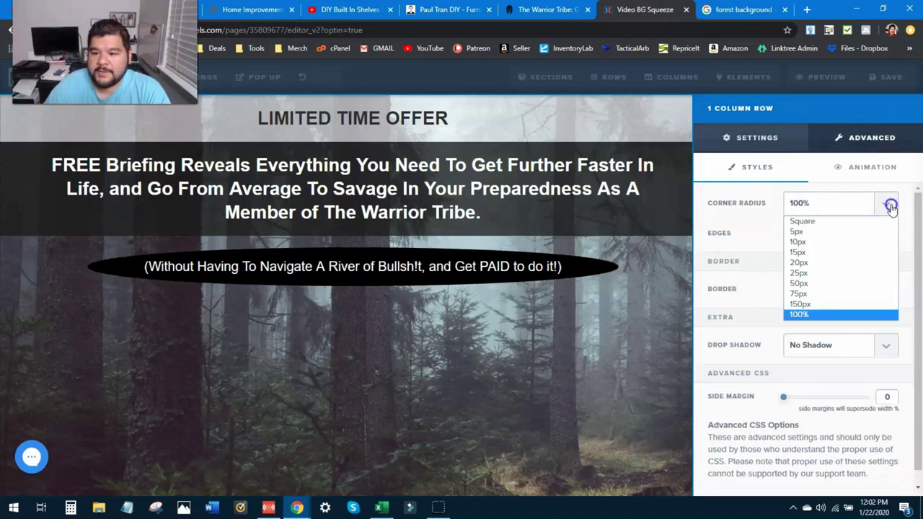
left_click(832, 283)
left_click(653, 329)
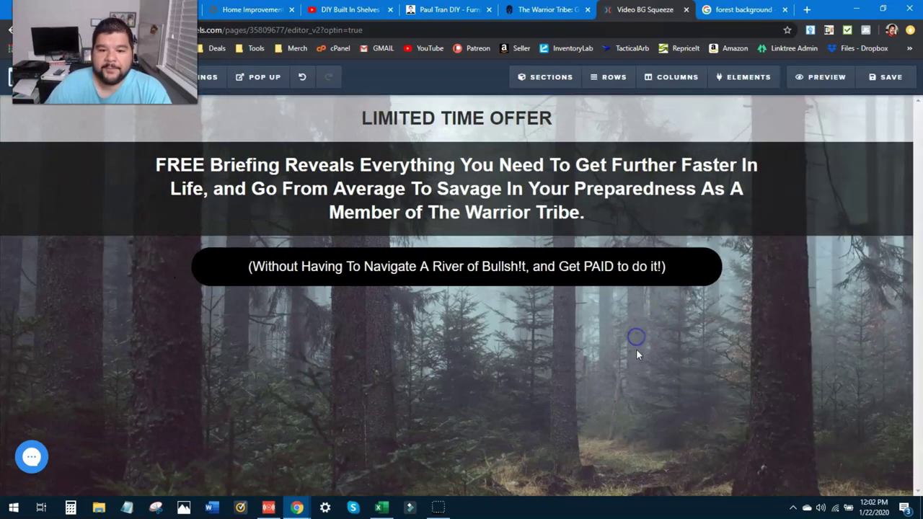
Compare the black sub-headline bar with the one on the Warrior Tribe page and return to the editor
left_click(544, 7)
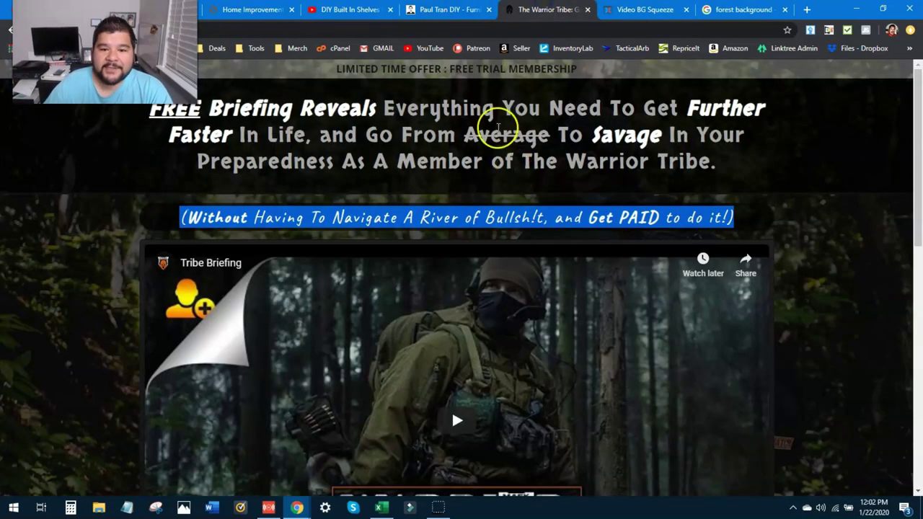
left_click(644, 9)
key("ctrl+shift+Tab")
key("ctrl+Tab")
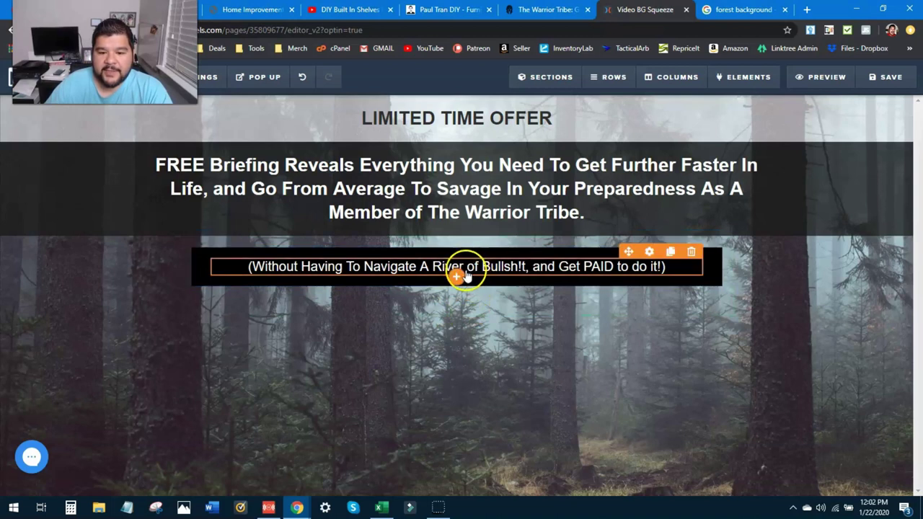
Add a medium-width section below the black sub-headline bar and give it a one-column row
left_click(456, 319)
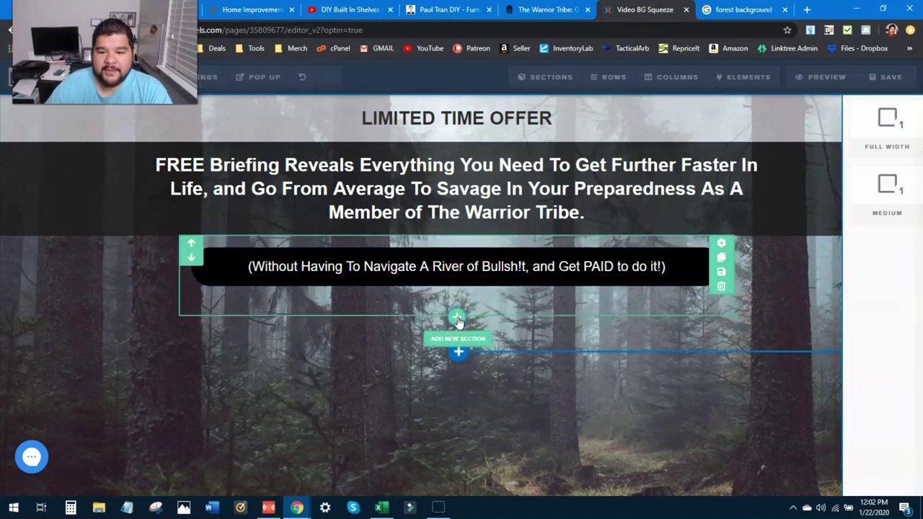
left_click(708, 206)
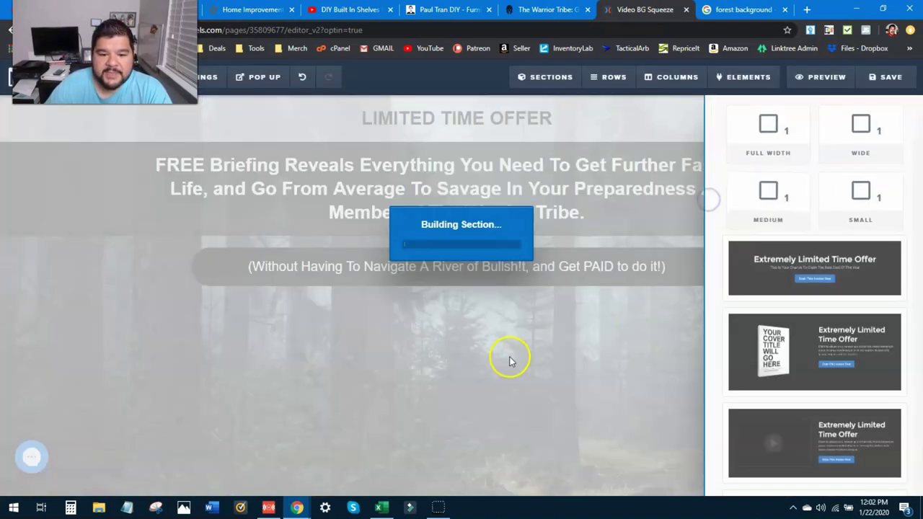
left_click(466, 325)
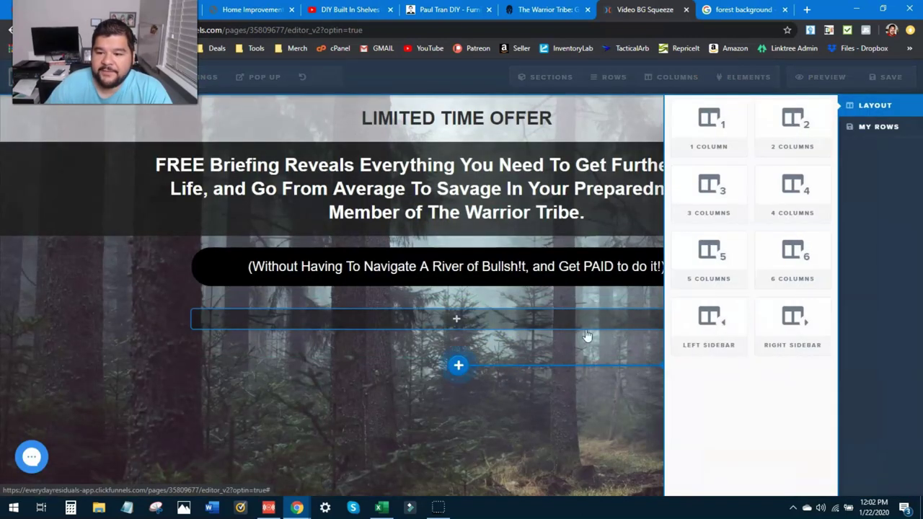
left_click(726, 149)
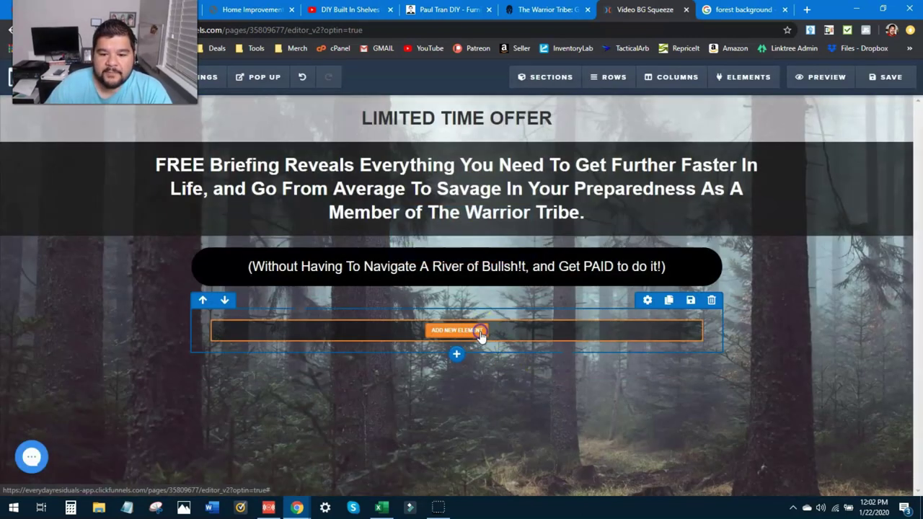
Insert a video element into the new one-column row beneath the sub-headline
left_click(481, 335)
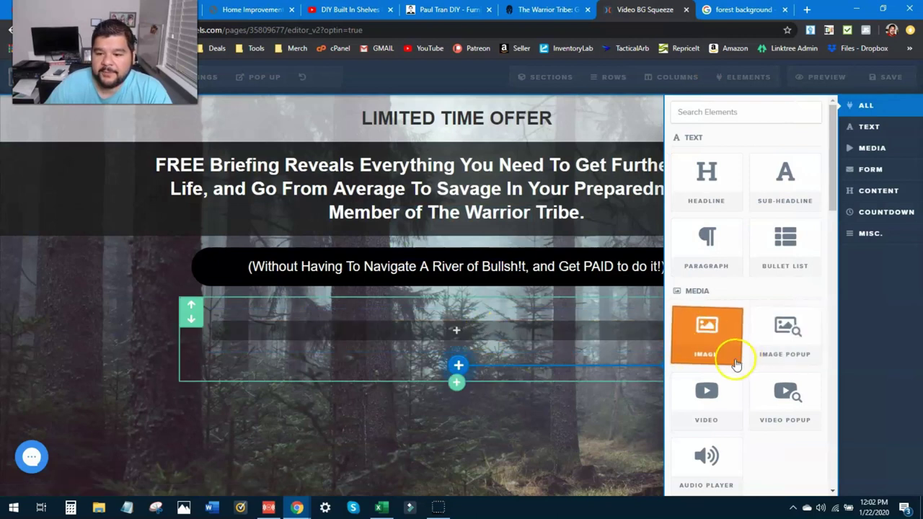
left_click(713, 407)
scroll(572, 375, "down", 3)
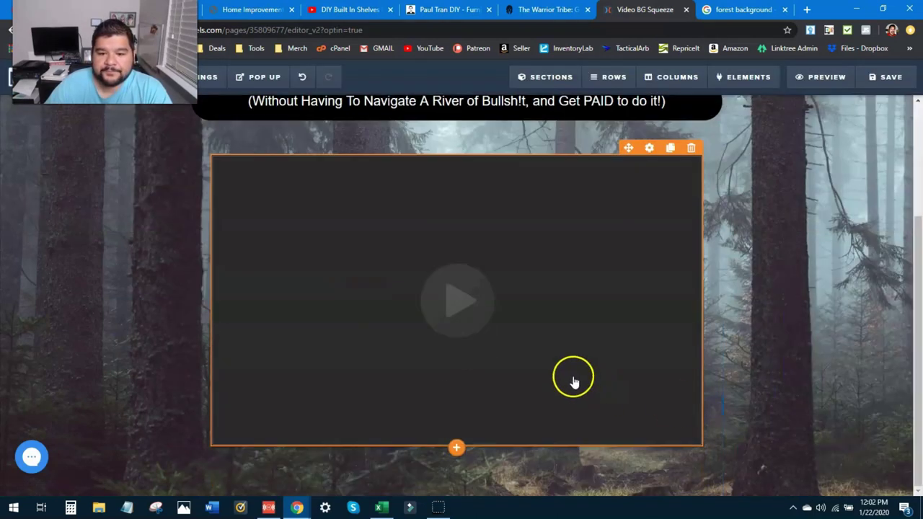
Copy the YouTube share link of the briefing video from the Warrior Tribe page
left_click(533, 9)
scroll(562, 346, "down", 2)
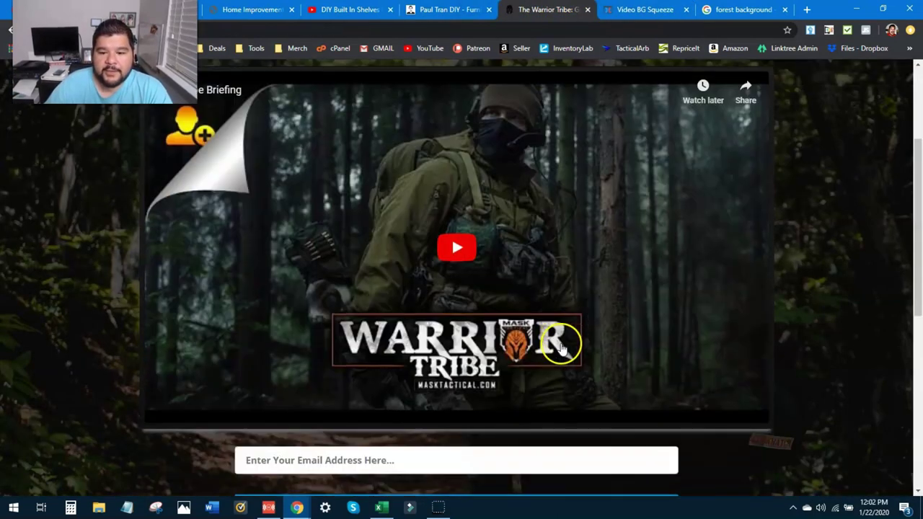
left_click(744, 95)
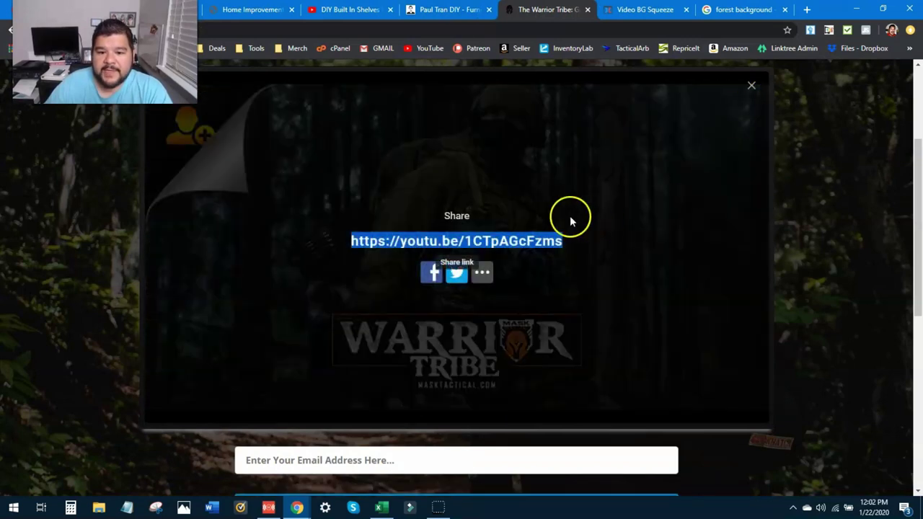
right_click(542, 250)
left_click(576, 335)
Return to the page editor, set the video type to YouTube, paste the copied link as its URL and close the settings
left_click(653, 8)
left_click(509, 321)
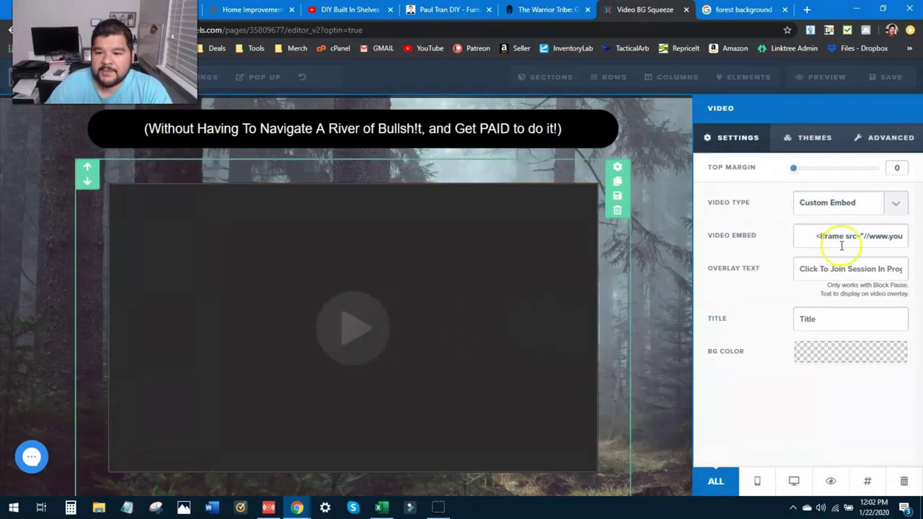
left_click(899, 206)
left_click(842, 231)
right_click(810, 239)
left_click(824, 326)
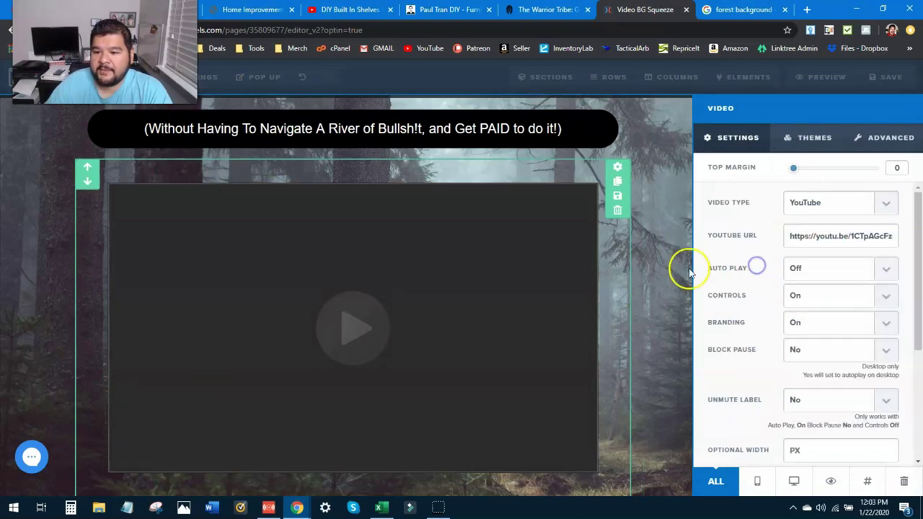
left_click(661, 267)
Check the form below the Warrior Tribe video and add a form input element beneath the new page's video
left_click(548, 10)
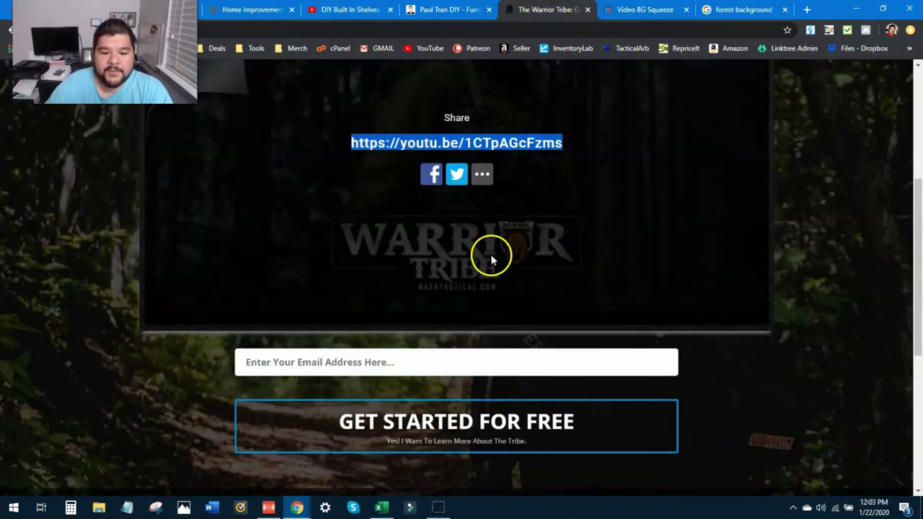
scroll(462, 369, "down", 3)
left_click(643, 10)
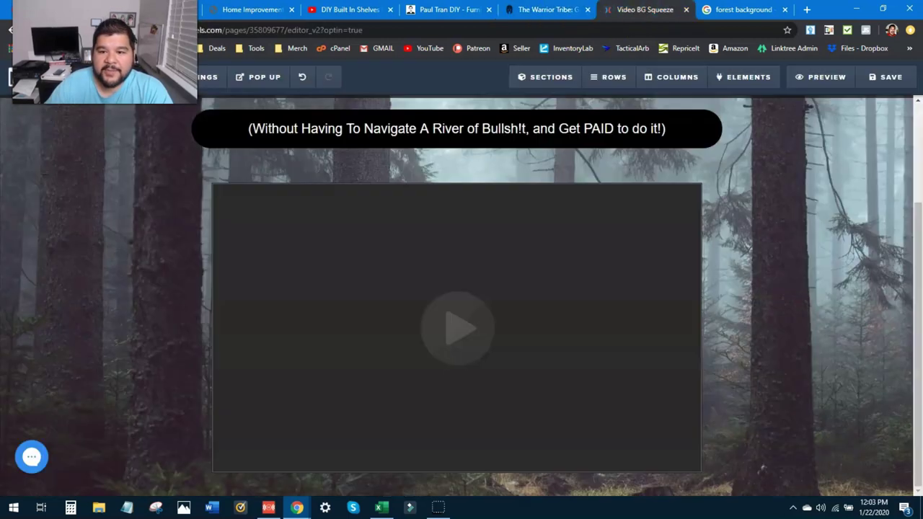
scroll(479, 193, "down", 1)
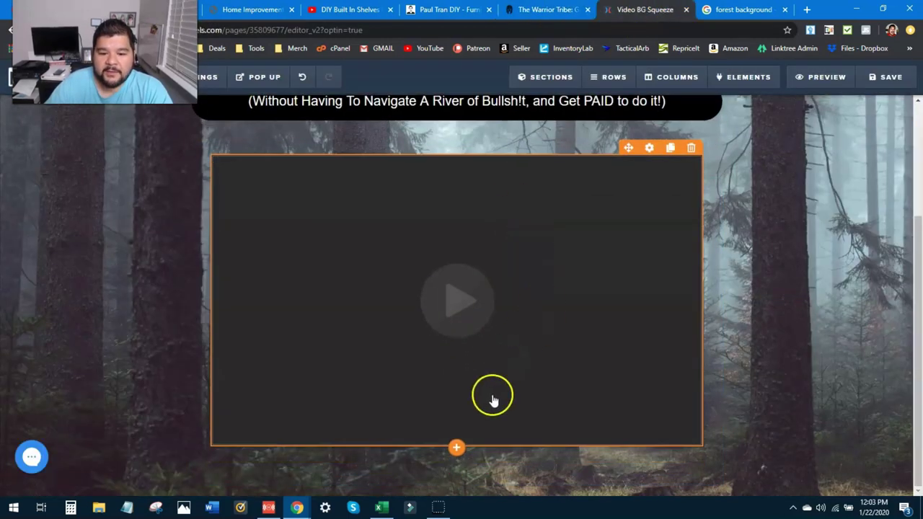
left_click(457, 448)
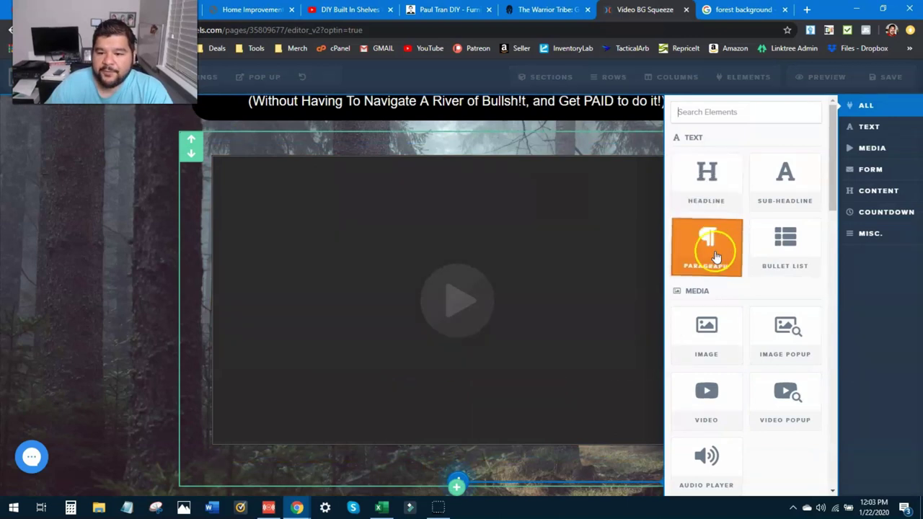
left_click(884, 175)
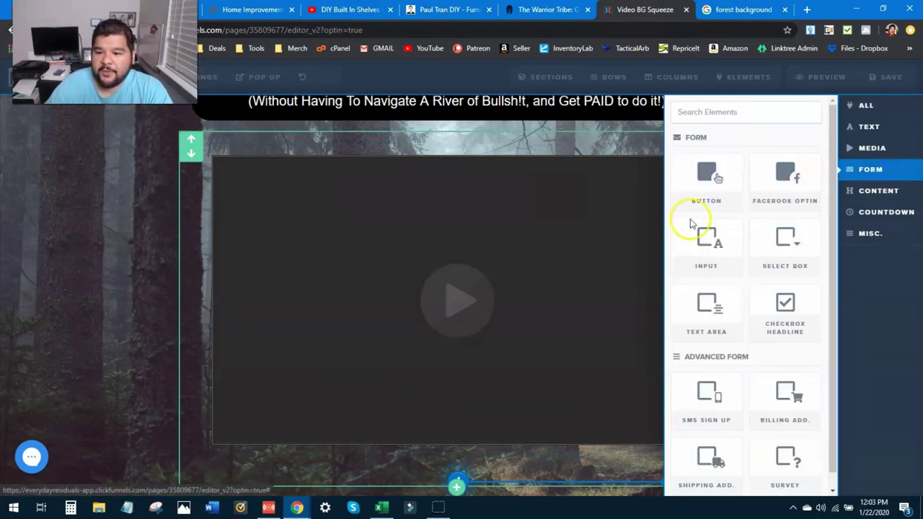
left_click(710, 245)
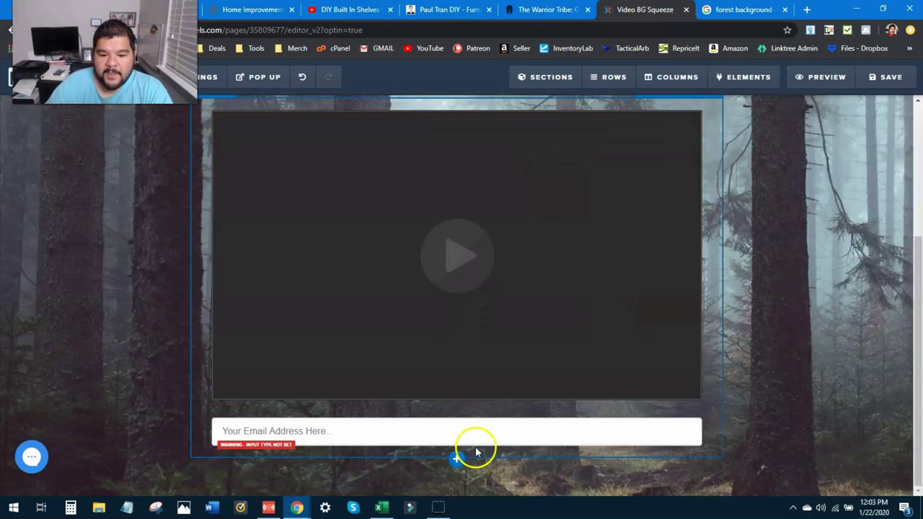
Add a form button element directly below the email address input
left_click(457, 449)
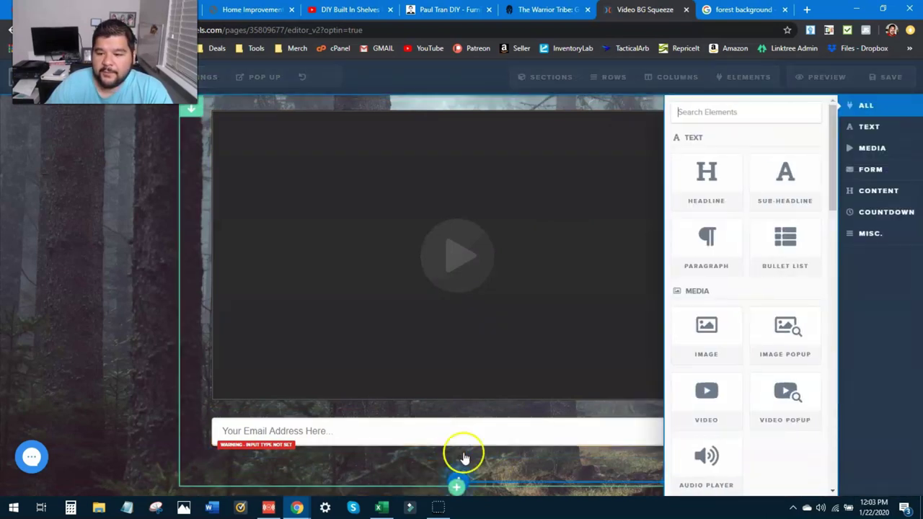
left_click(861, 170)
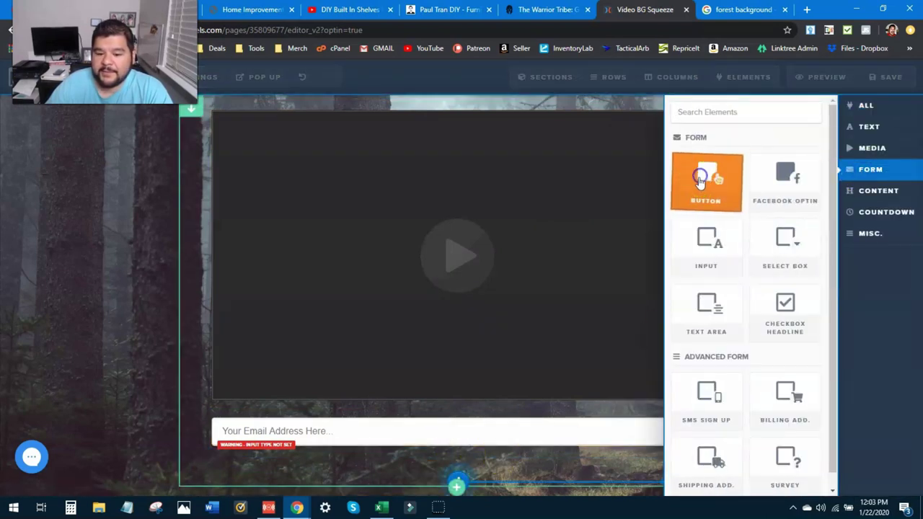
left_click(697, 186)
Check the Warrior Tribe page's image strip and add a full-width section with a three-column row below the sign-up button
key("ctrl+shift+Tab")
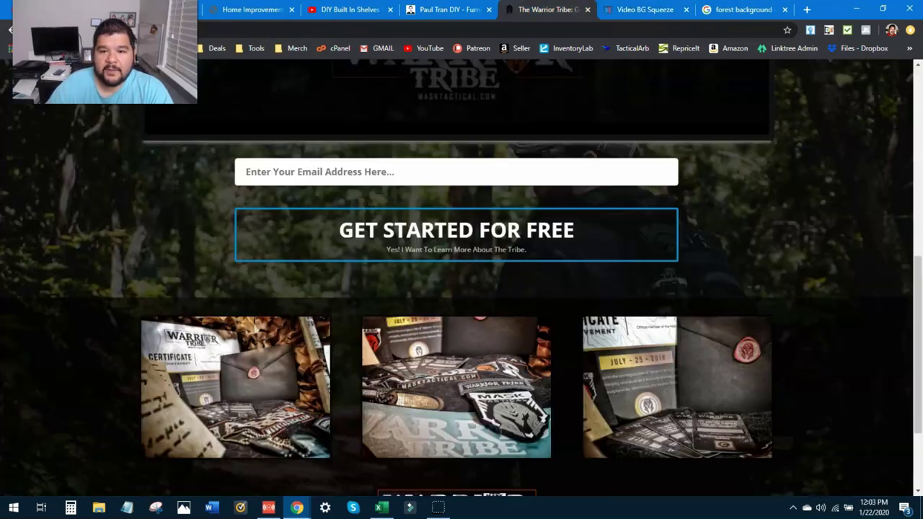
scroll(592, 231, "down", 2)
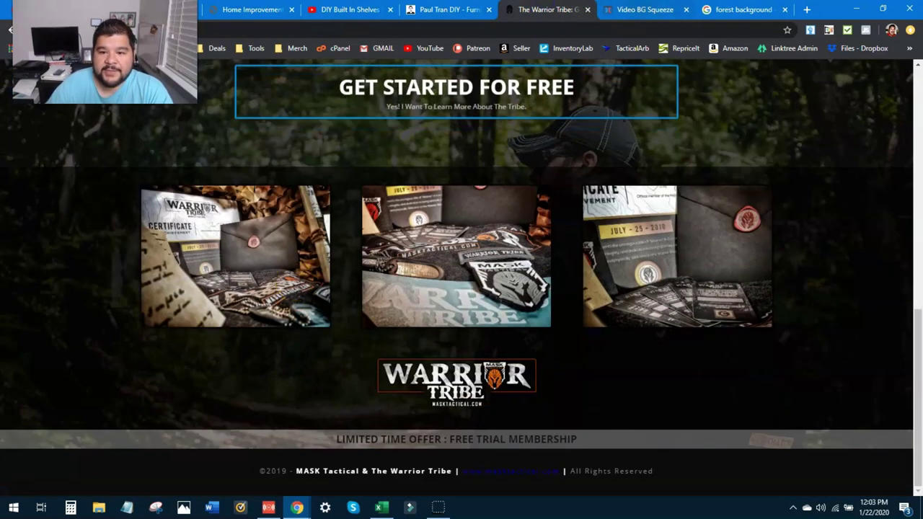
key("ctrl+Tab")
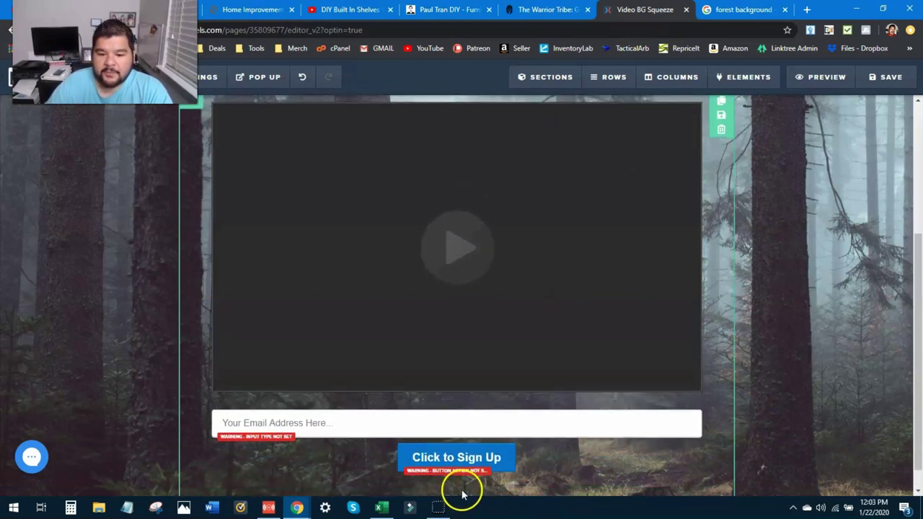
left_click(459, 489)
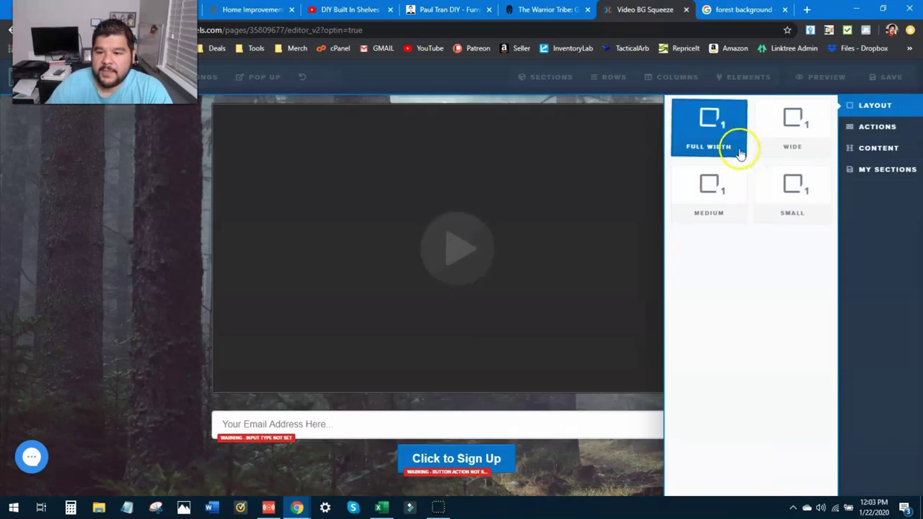
left_click(548, 9)
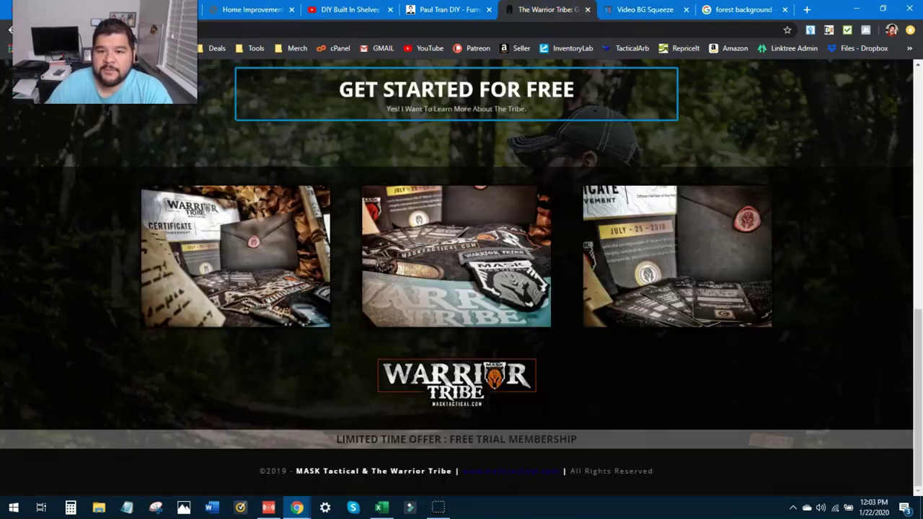
left_click(645, 10)
left_click(725, 121)
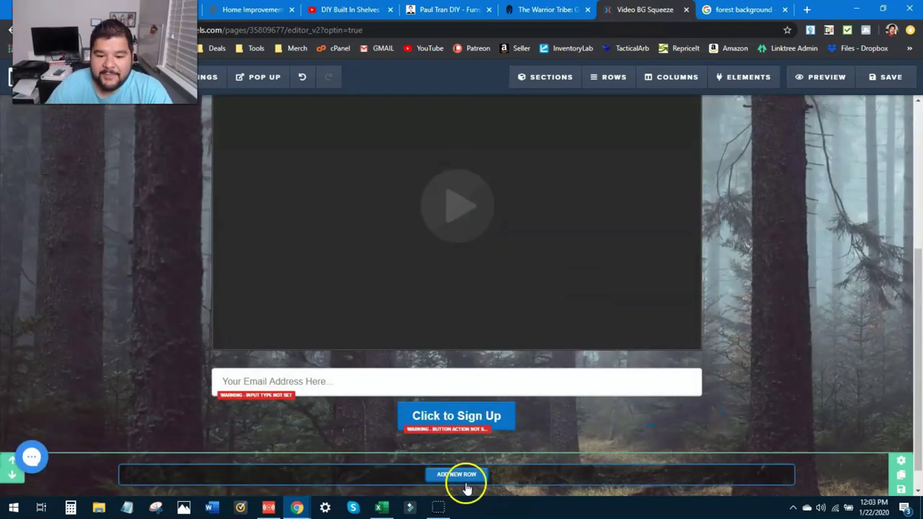
left_click(467, 476)
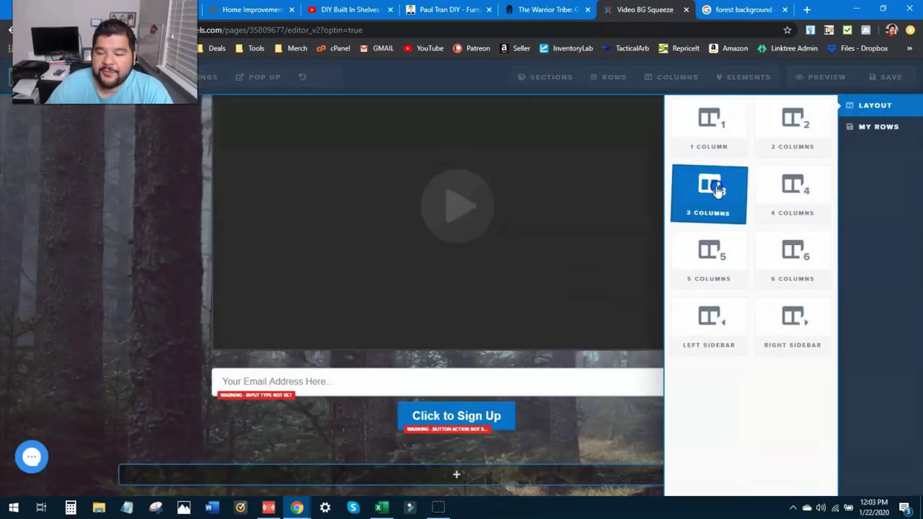
left_click(716, 190)
Insert an image element into each of the three columns, matching the Warrior Tribe page's image strip
key("ctrl+shift+Tab")
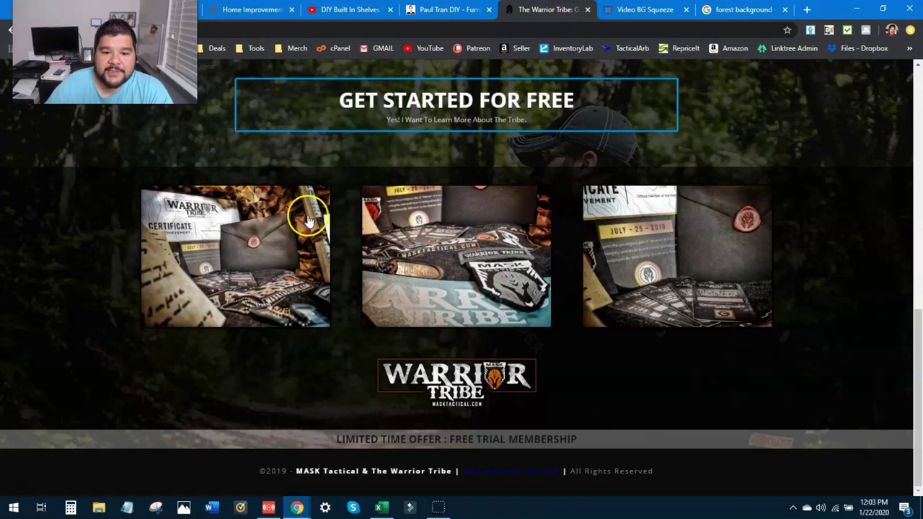
key("ctrl+Tab")
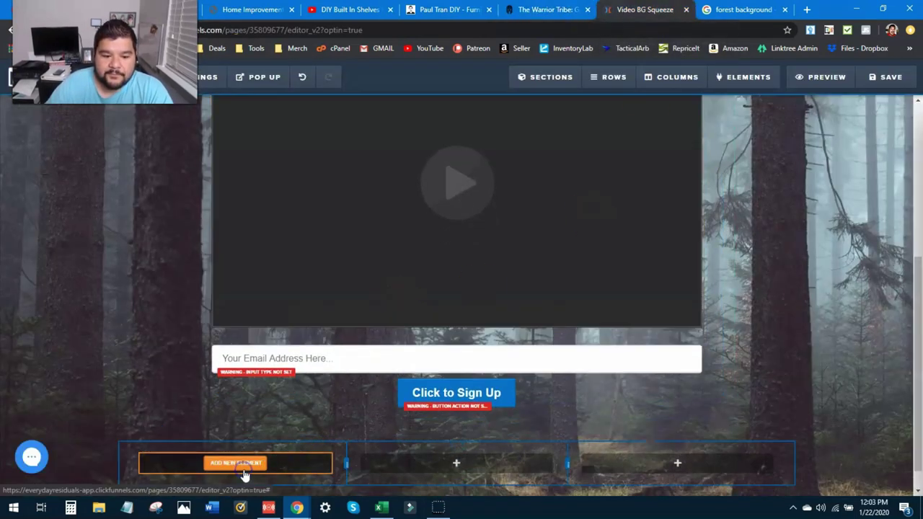
left_click(244, 472)
left_click(702, 346)
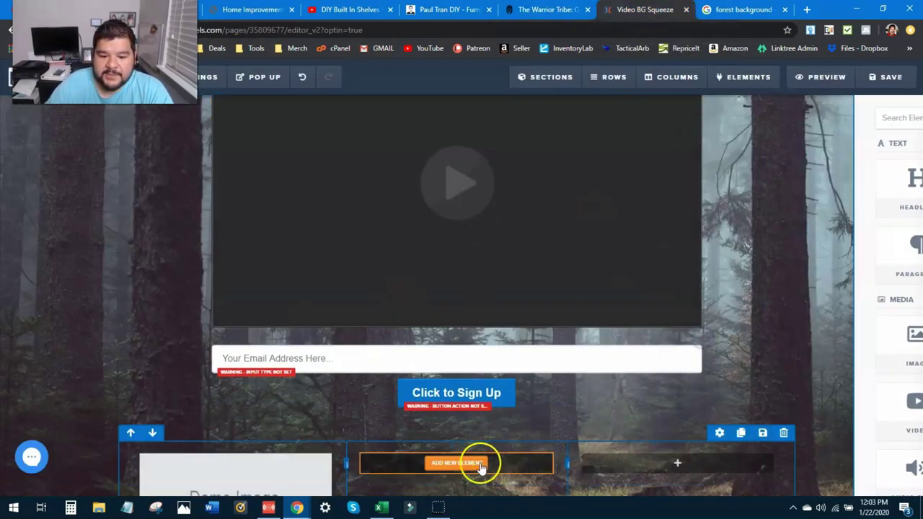
left_click(455, 465)
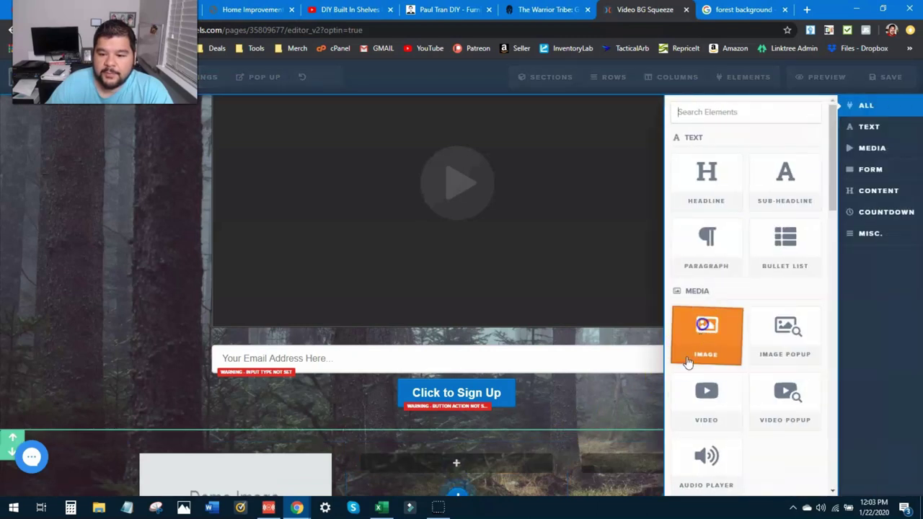
left_click(704, 328)
left_click(674, 465)
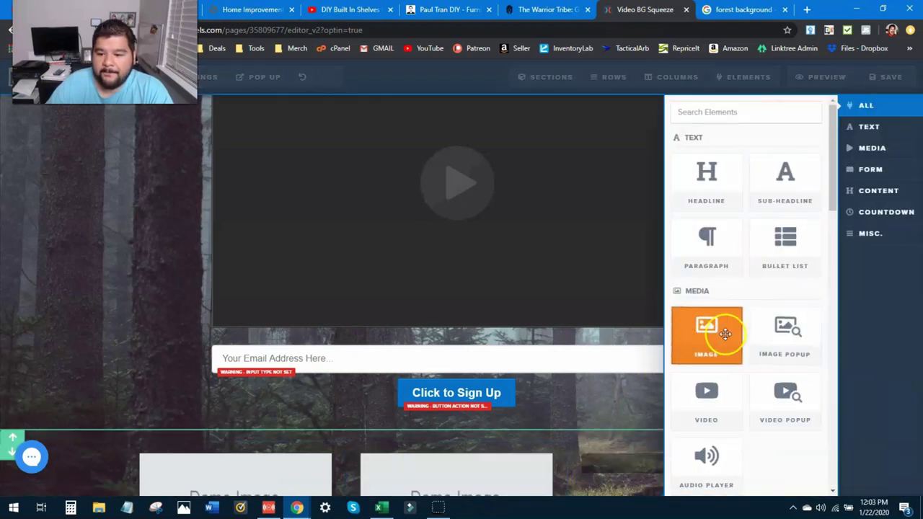
left_click(712, 340)
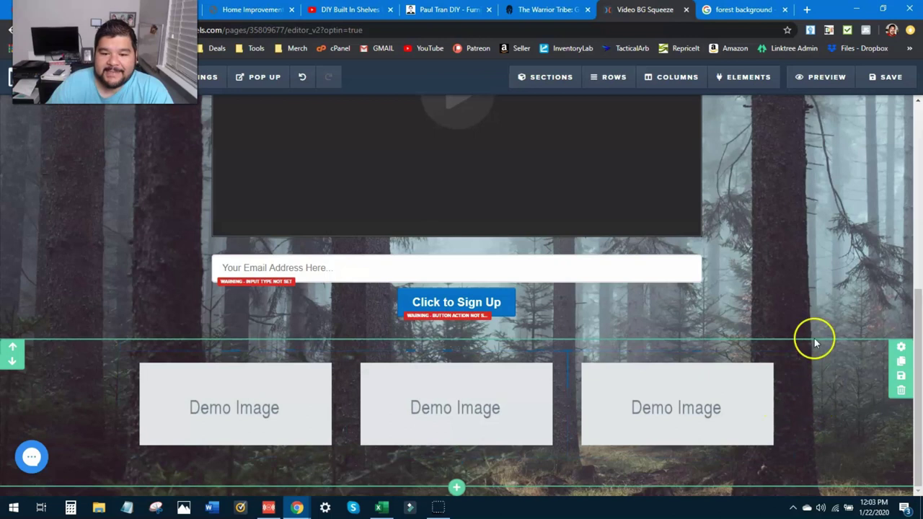
Compare the page with the Warrior Tribe footer, add a full-width section below the three images and recheck the reference page
scroll(781, 279, "up", 2)
scroll(780, 279, "up", 1)
key("ctrl+shift+Tab")
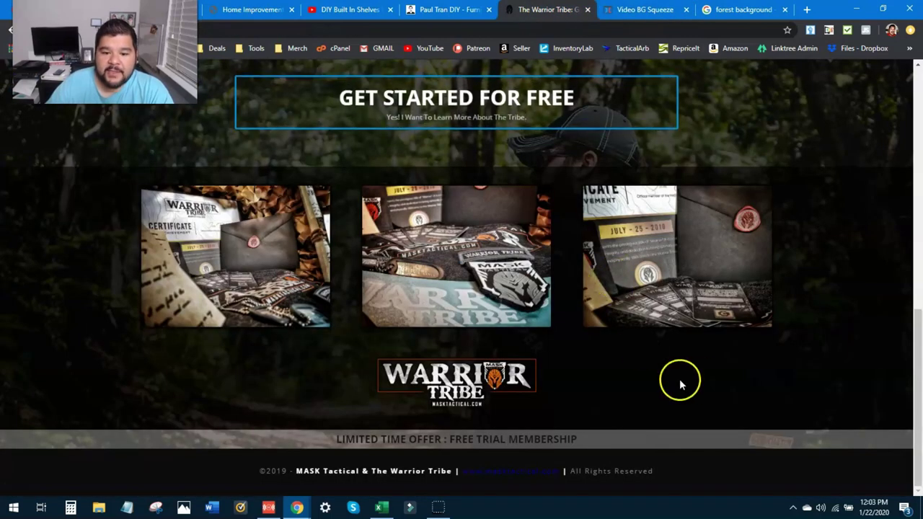
left_click(675, 10)
scroll(576, 305, "down", 5)
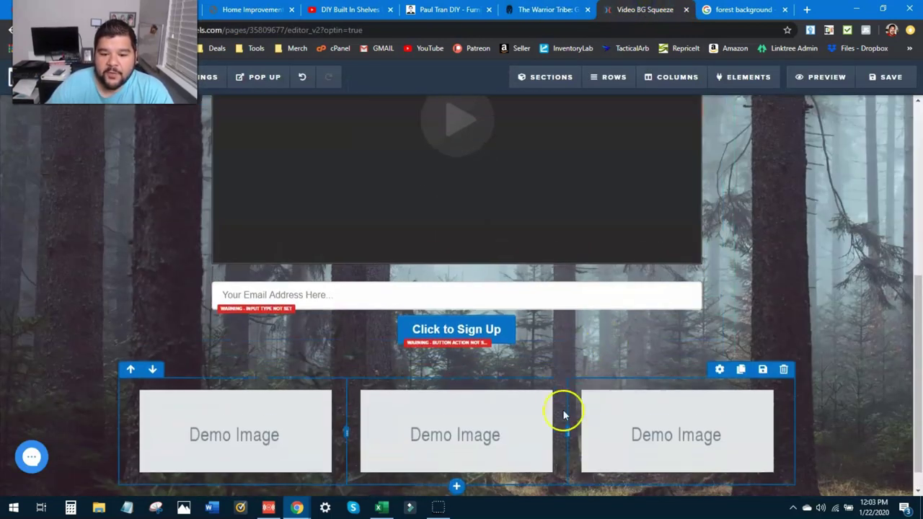
left_click(459, 489)
left_click(709, 149)
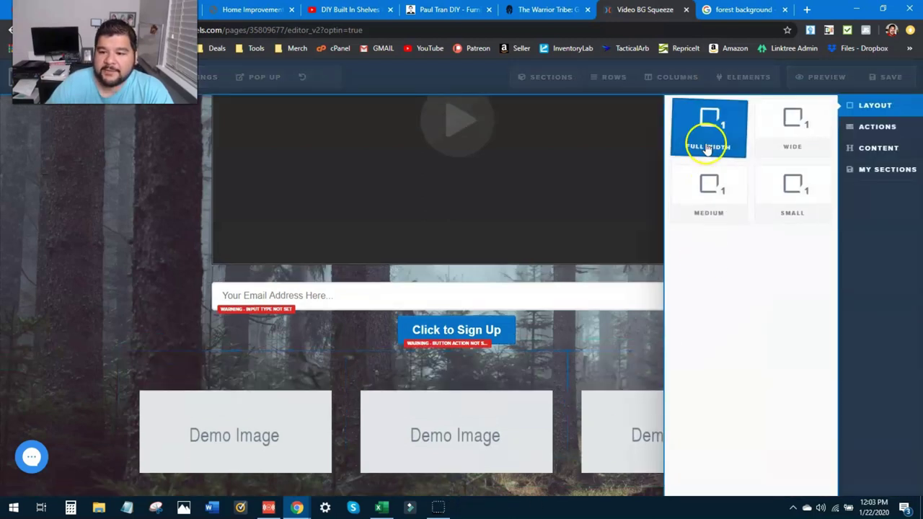
left_click(443, 9)
left_click(548, 9)
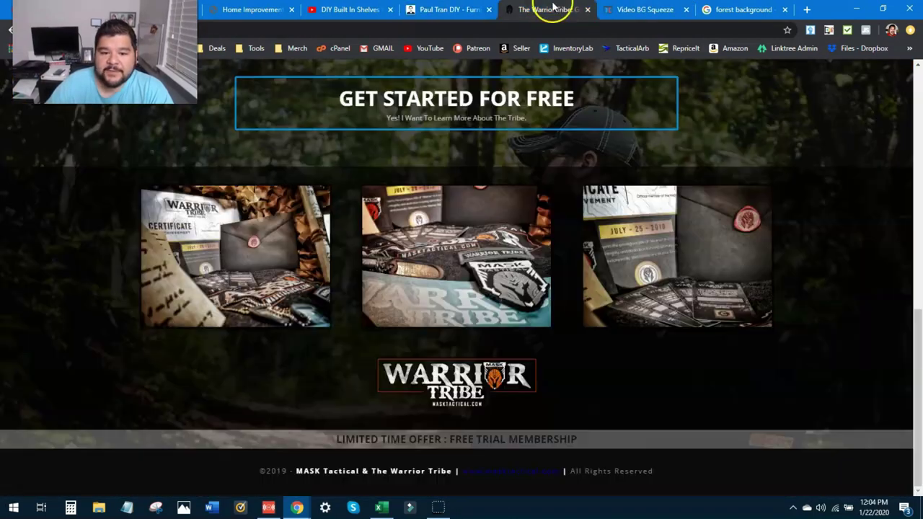
Return to the page editor and add a small section with a one-column row below the three-image strip
left_click(642, 9)
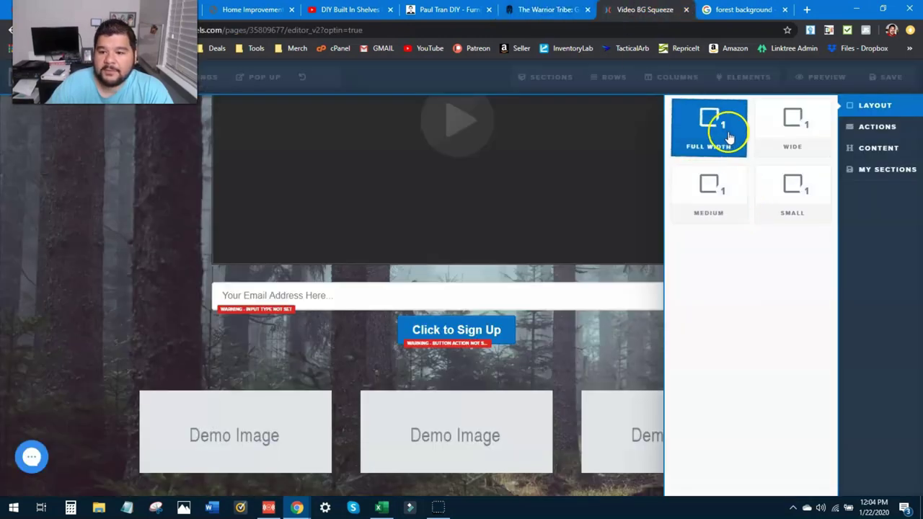
left_click(791, 210)
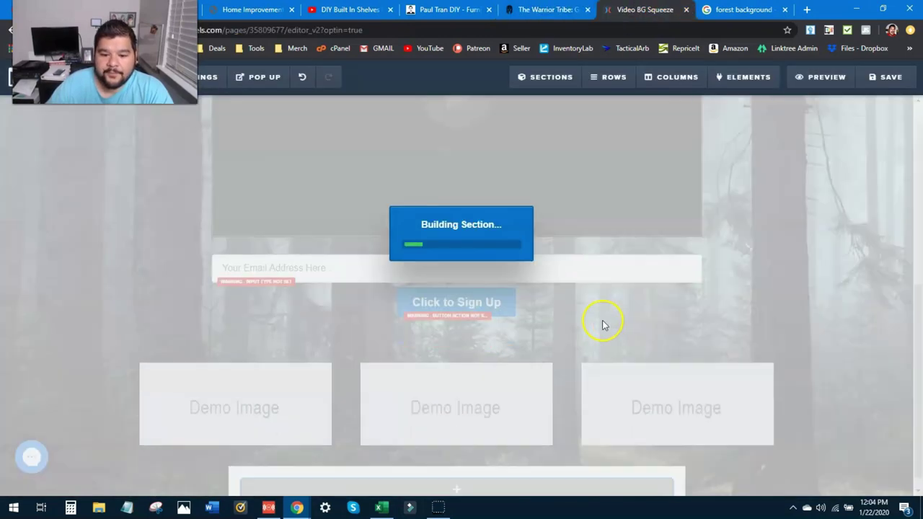
left_click(456, 457)
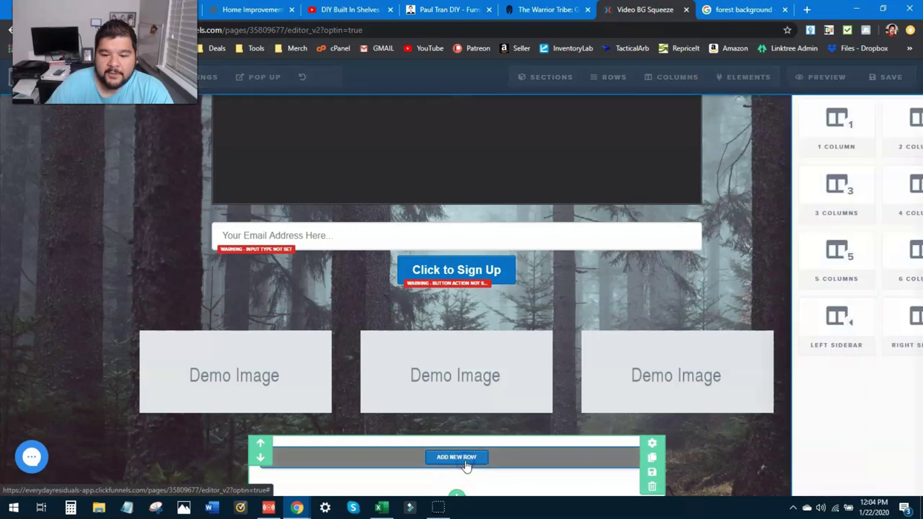
left_click(712, 141)
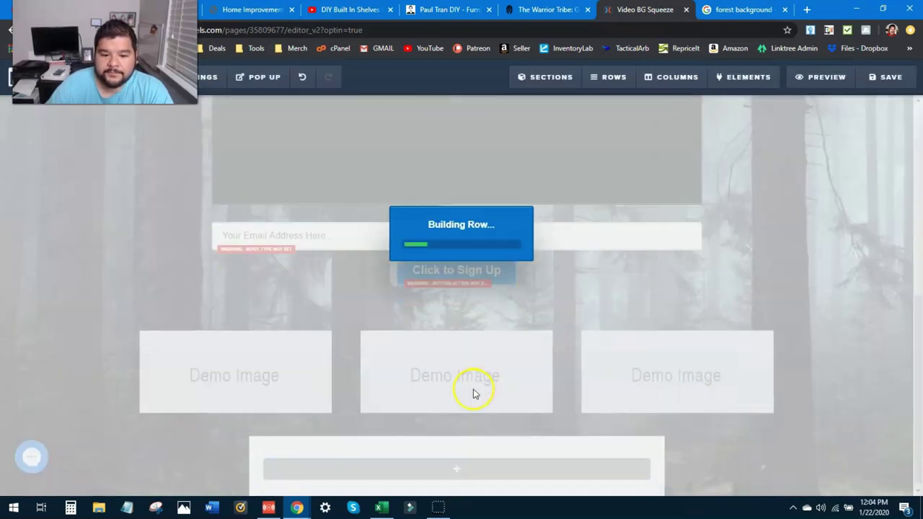
Insert an image element into the new one-column row for the footer logo
left_click(460, 474)
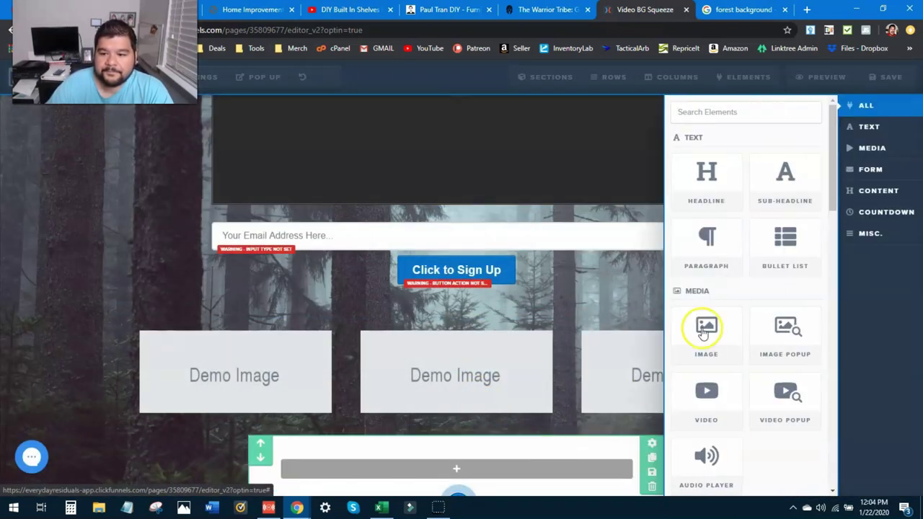
left_click(700, 325)
scroll(753, 396, "down", 1)
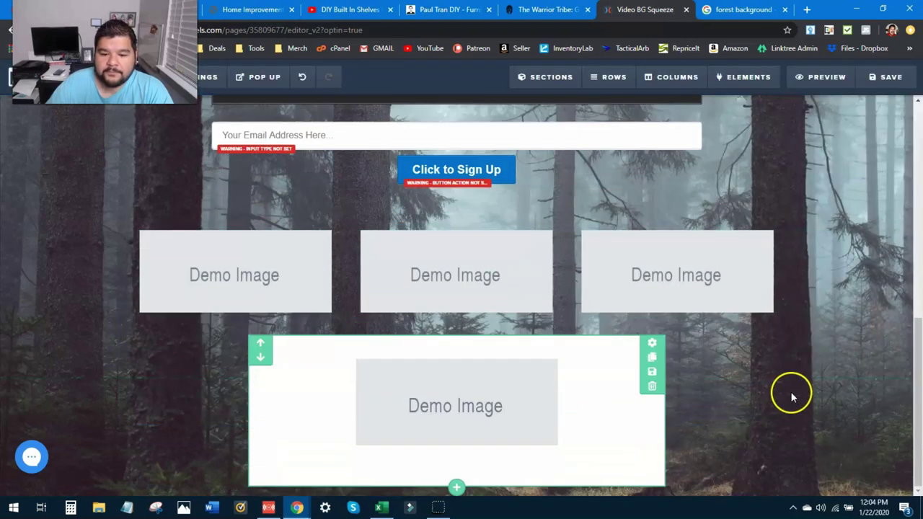
Make the background colour of the small section around the footer image fully transparent and save the page
scroll(778, 395, "up", 1)
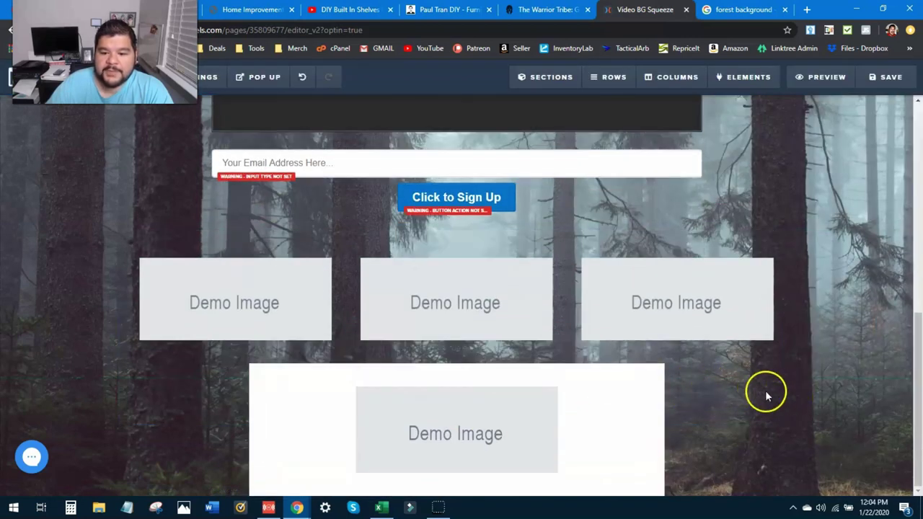
scroll(721, 371, "down", 1)
left_click(651, 348)
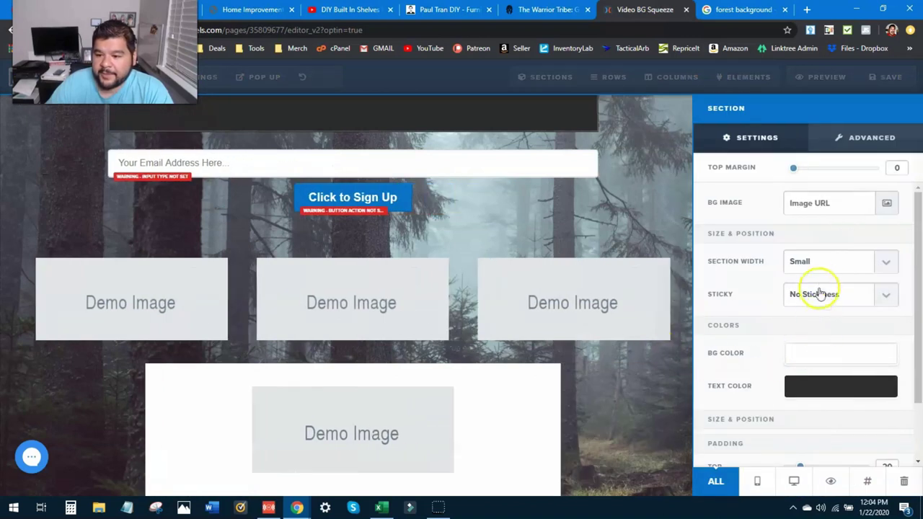
left_click(807, 352)
left_click_drag(865, 311, 725, 306)
left_click(670, 397)
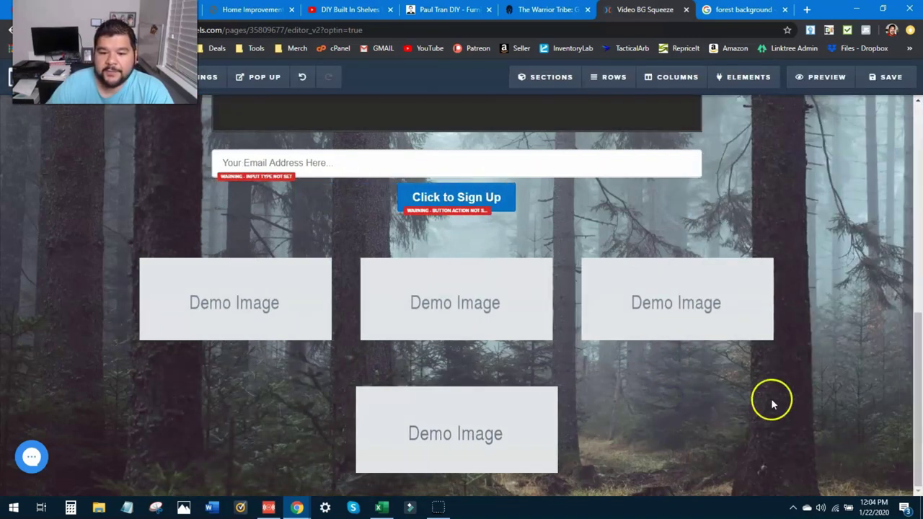
left_click(889, 87)
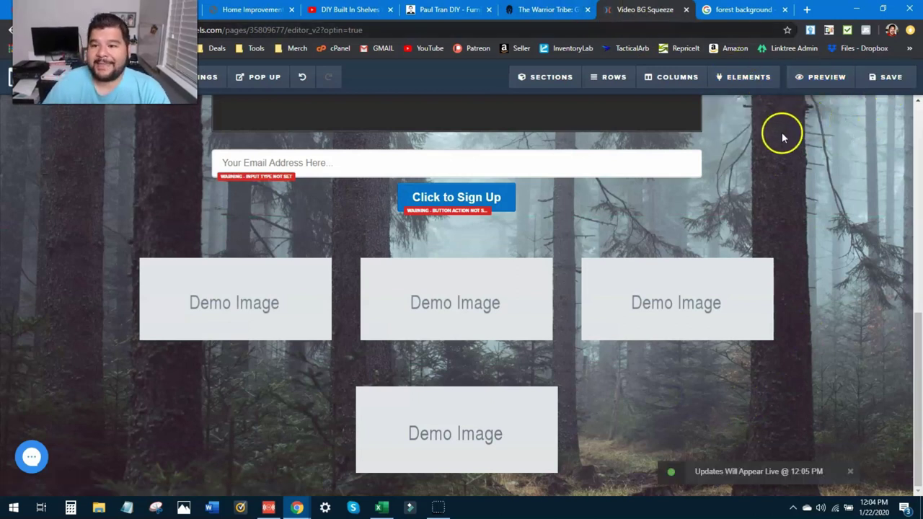
Open a preview of the saved page and compare its headline area with the Warrior Tribe page
left_click(548, 9)
scroll(614, 152, "up", 10)
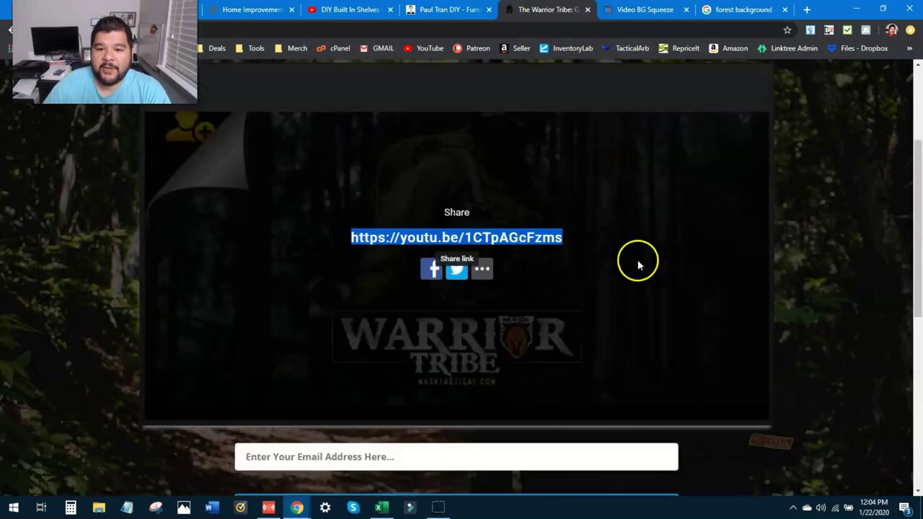
left_click(645, 10)
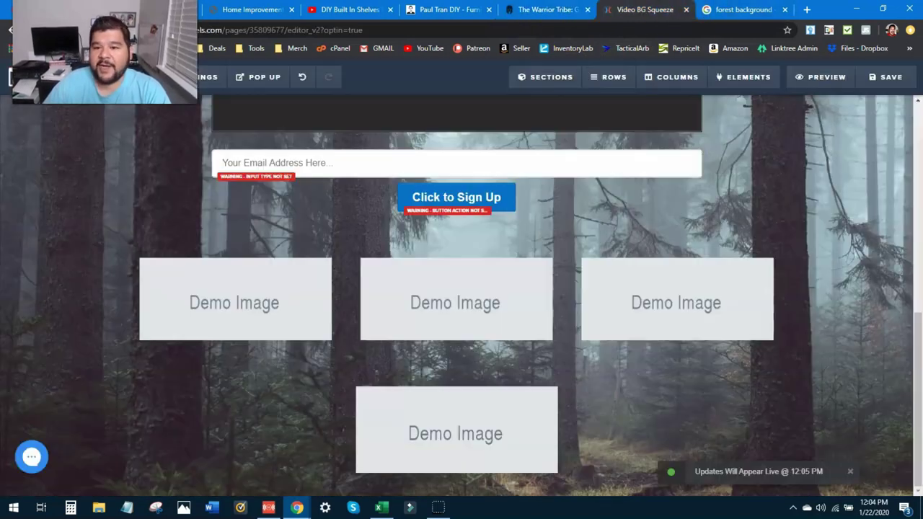
left_click(824, 77)
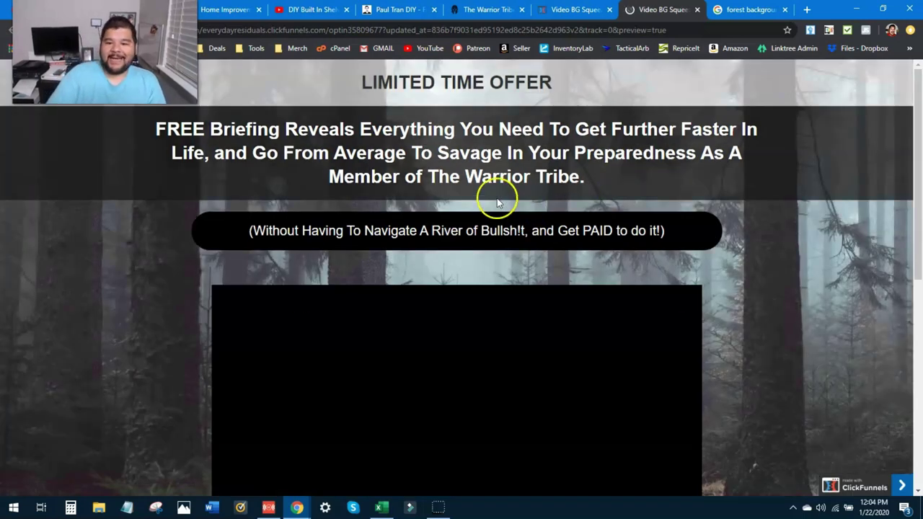
key("ctrl+shift+Tab")
key("ctrl+shift+Tab")
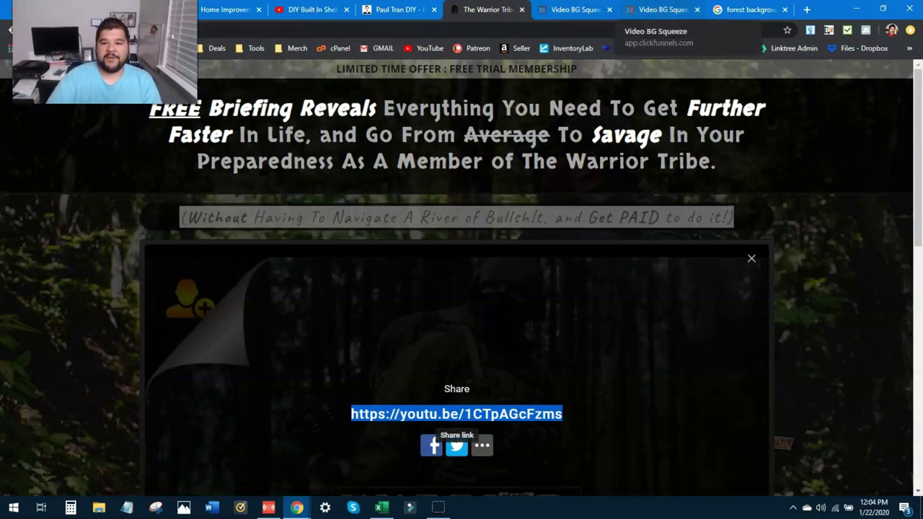
left_click(681, 9)
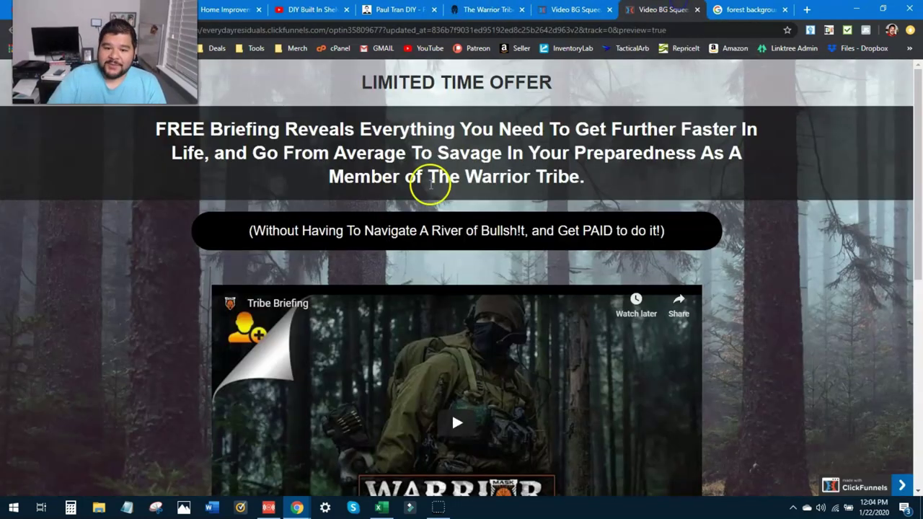
Review the previewed page from the headlines down through the video, email field, sign-up button and image placeholders
scroll(757, 306, "down", 3)
scroll(757, 305, "down", 2)
scroll(757, 305, "up", 5)
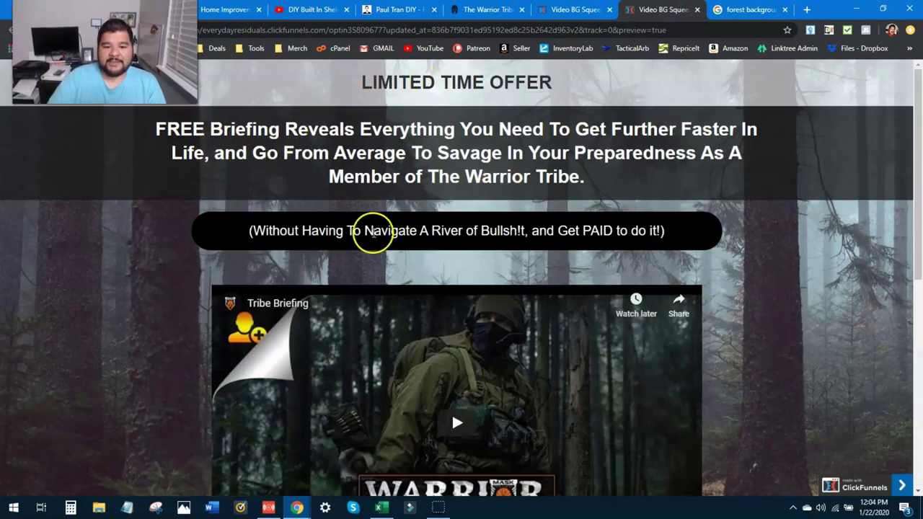
scroll(621, 252, "down", 2)
scroll(621, 252, "down", 4)
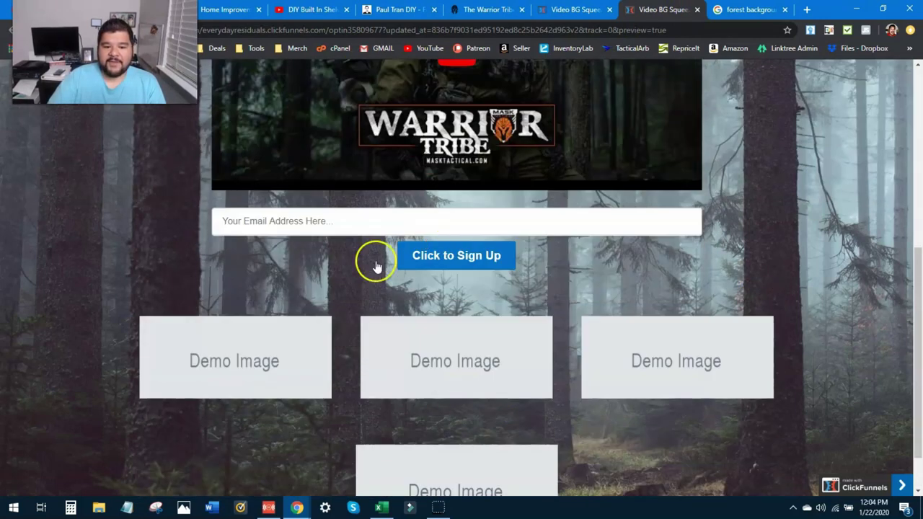
scroll(251, 294, "down", 1)
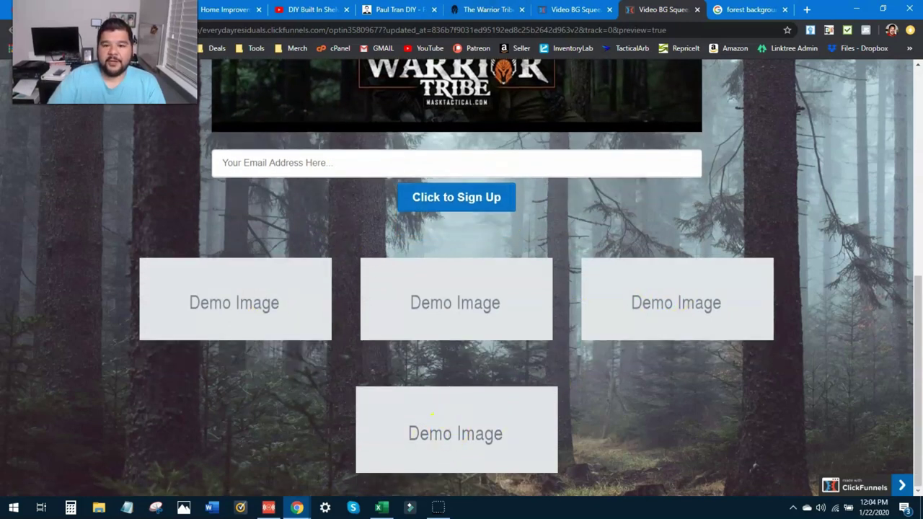
Compare the preview's lower part with the Warrior Tribe page's image strip, logo and footer
left_click(487, 10)
scroll(497, 360, "down", 9)
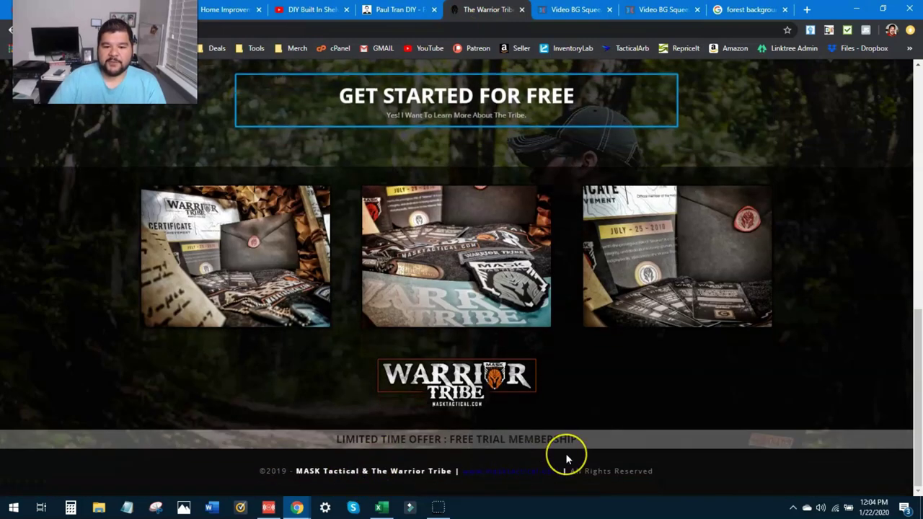
scroll(565, 453, "up", 8)
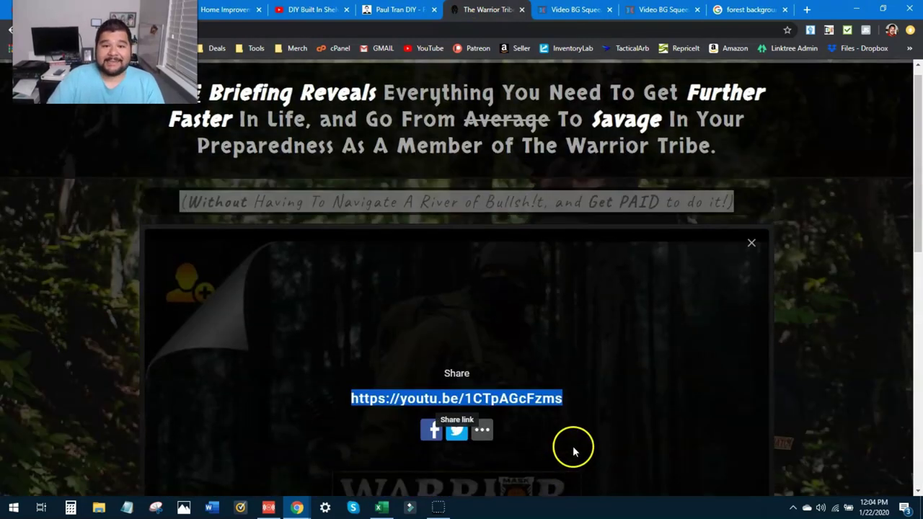
left_click(659, 10)
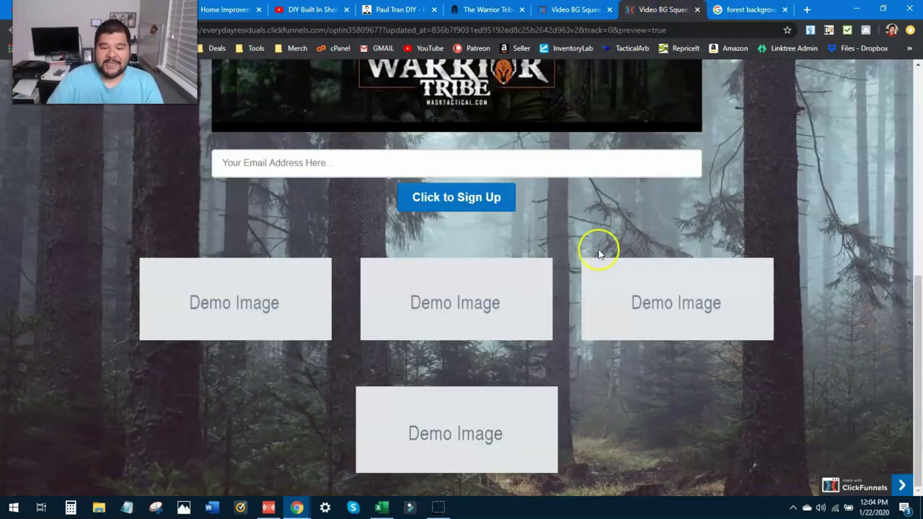
Check the preview's full length again and glance at the DIY furniture website for comparison
scroll(569, 300, "up", 6)
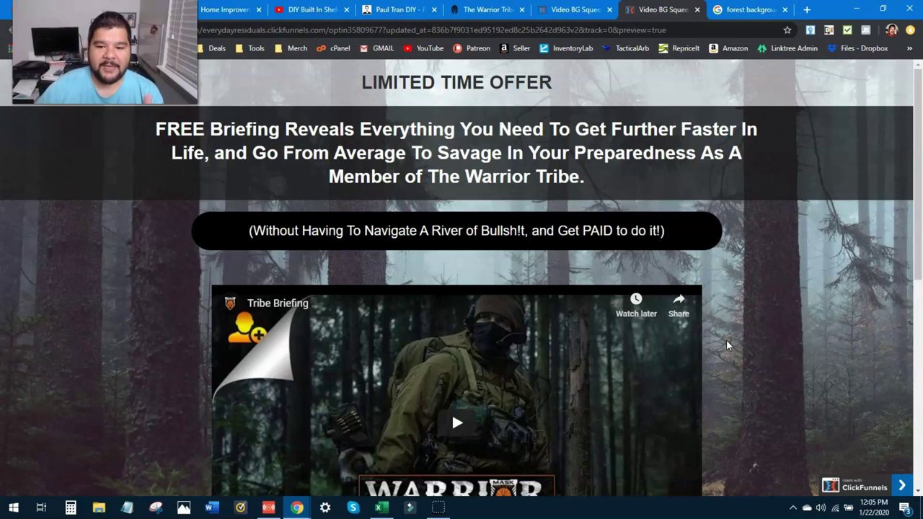
scroll(727, 353, "down", 6)
scroll(721, 377, "up", 4)
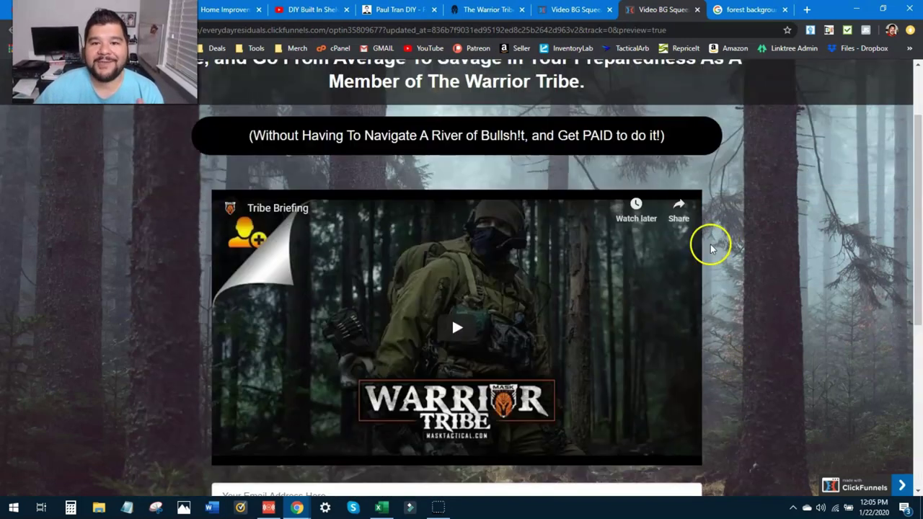
scroll(692, 266, "up", 1)
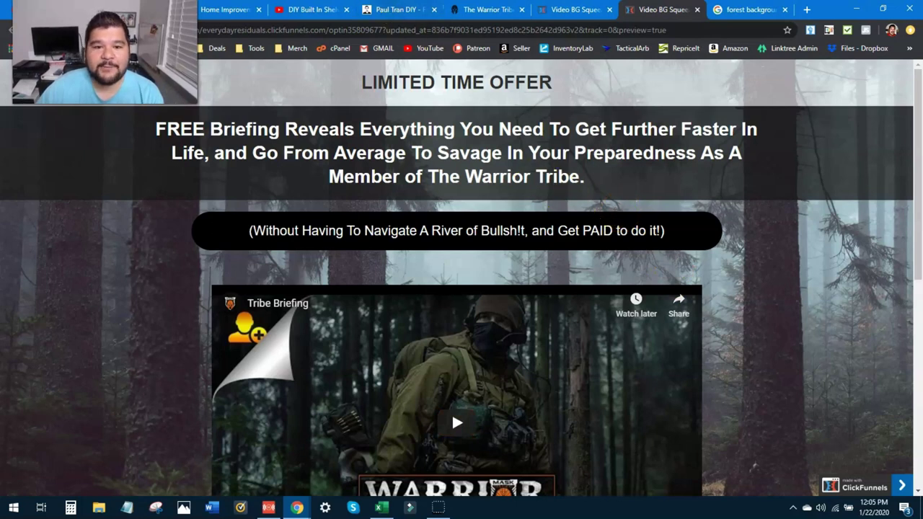
left_click(395, 8)
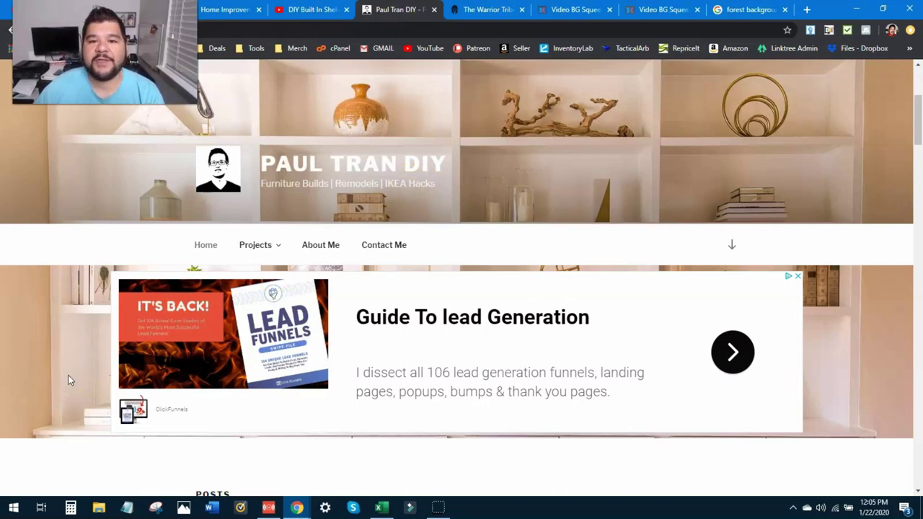
left_click(681, 9)
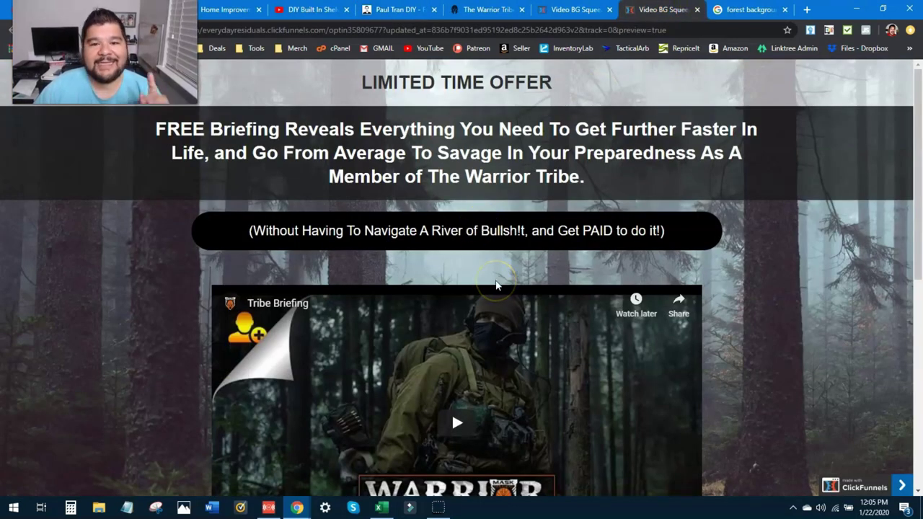
Look over the previewed opt-in page's headlines, video, form and images once more and return to the page editor
scroll(495, 284, "down", 6)
scroll(677, 390, "up", 2)
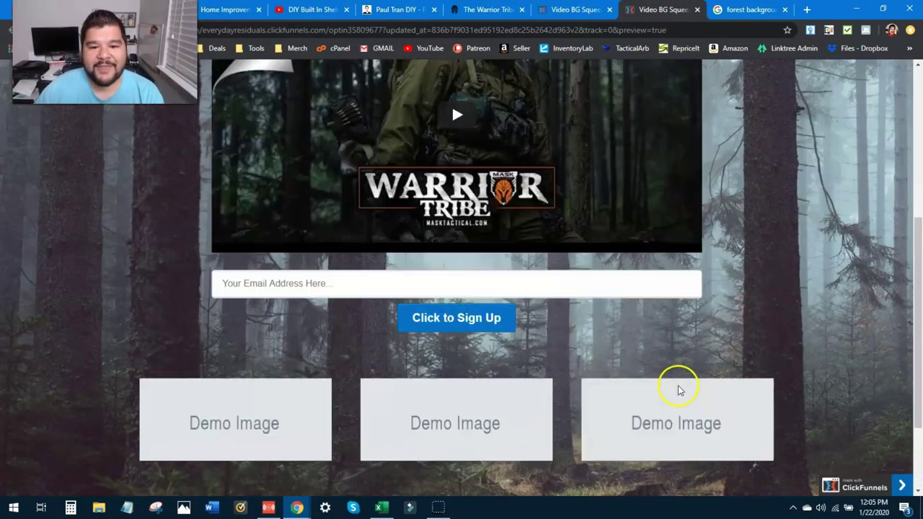
scroll(677, 389, "up", 4)
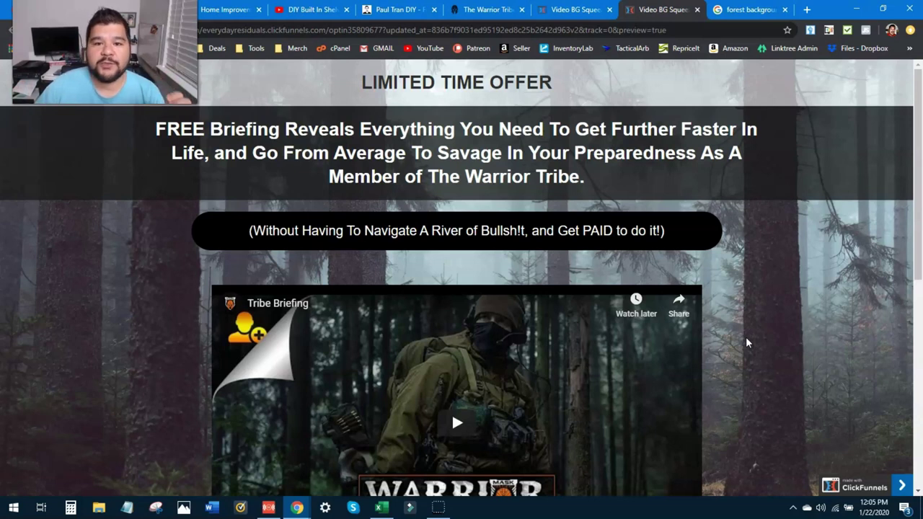
left_click(742, 342)
scroll(743, 325, "down", 3)
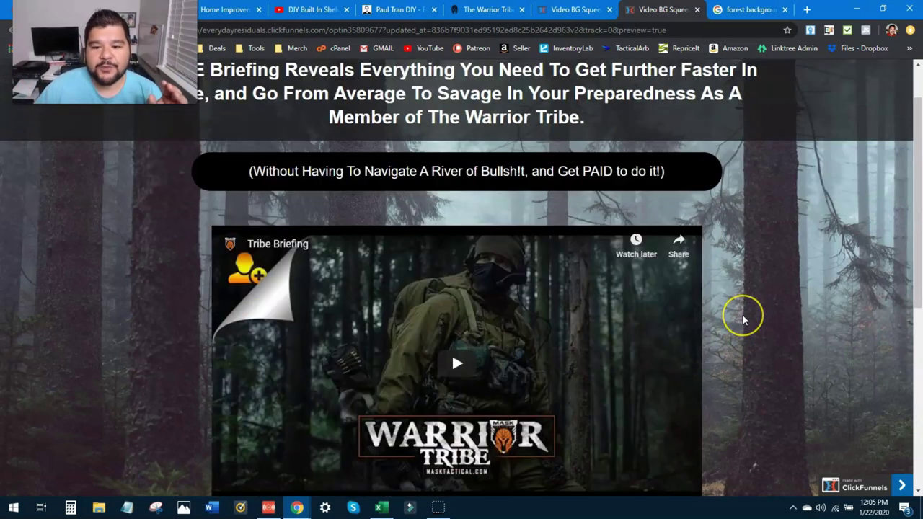
scroll(743, 321, "up", 2)
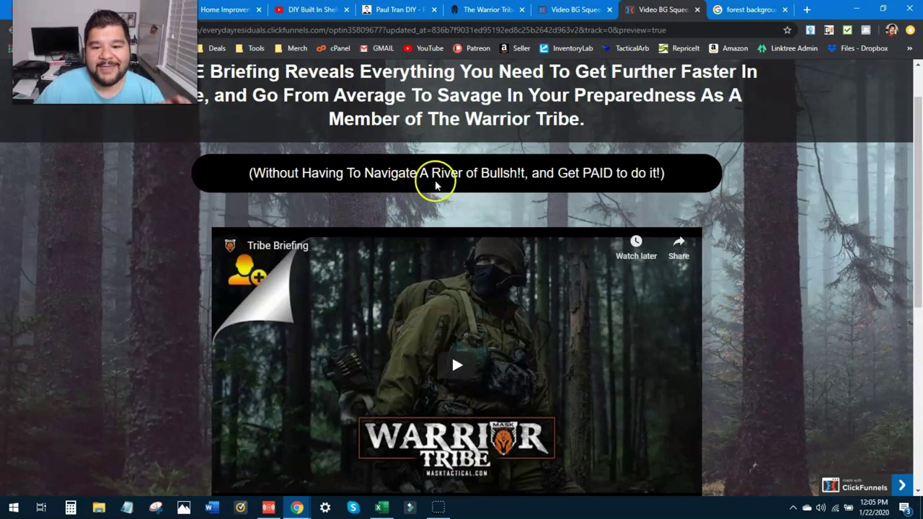
scroll(677, 201, "down", 4)
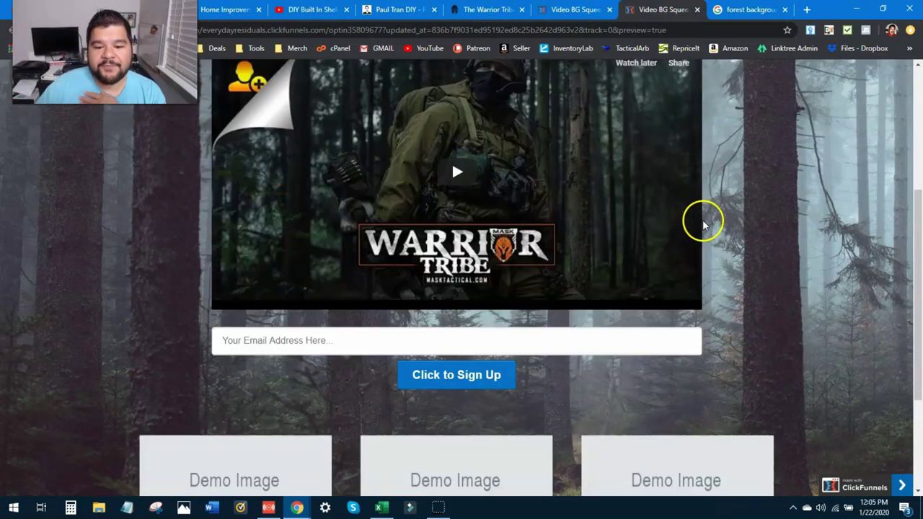
scroll(488, 220, "down", 2)
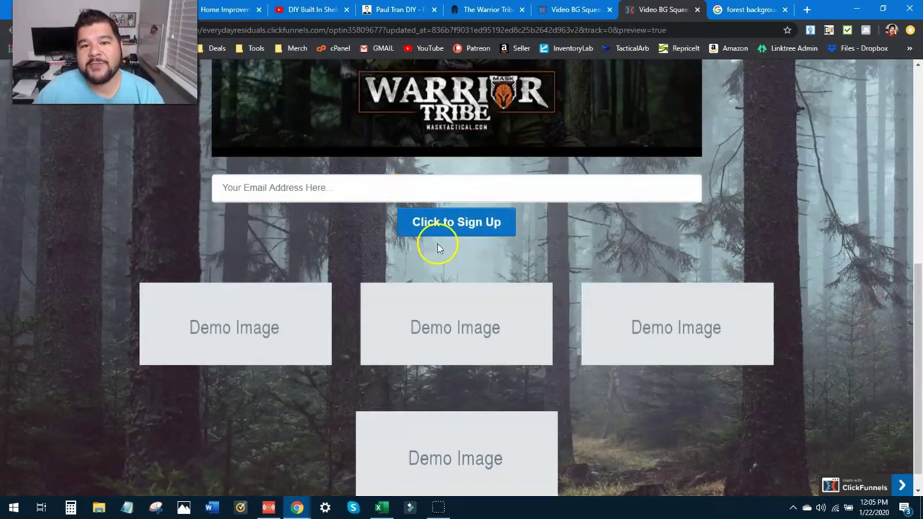
scroll(616, 263, "up", 1)
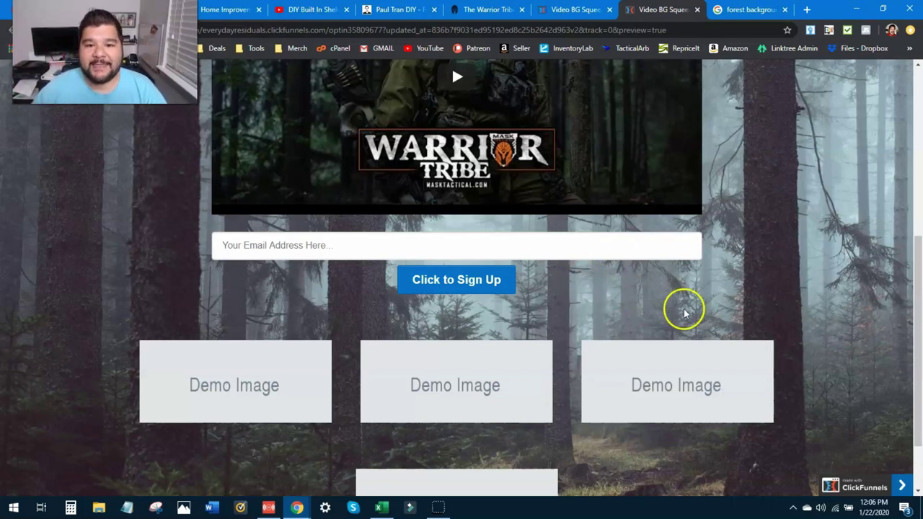
scroll(685, 312, "up", 4)
scroll(685, 312, "up", 2)
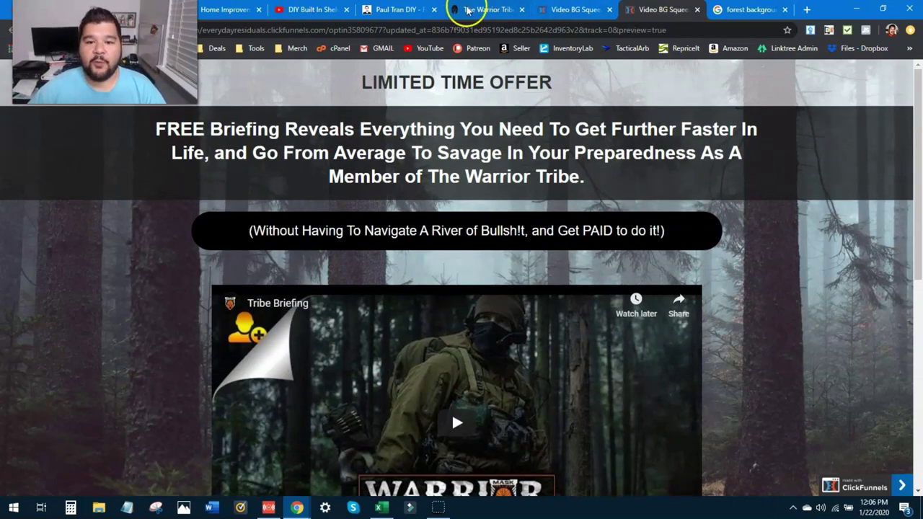
left_click(585, 10)
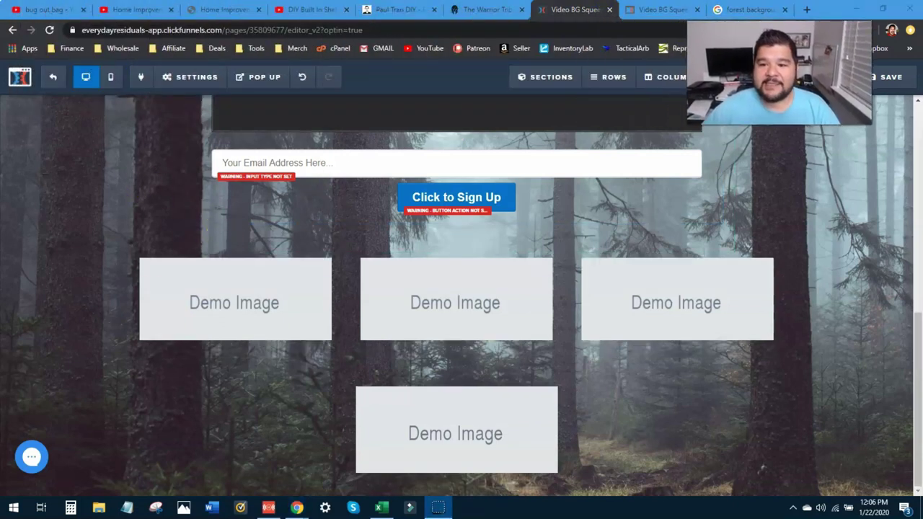
Leave the page editor for the funnel's step overview and open the account dashboard
left_click(60, 83)
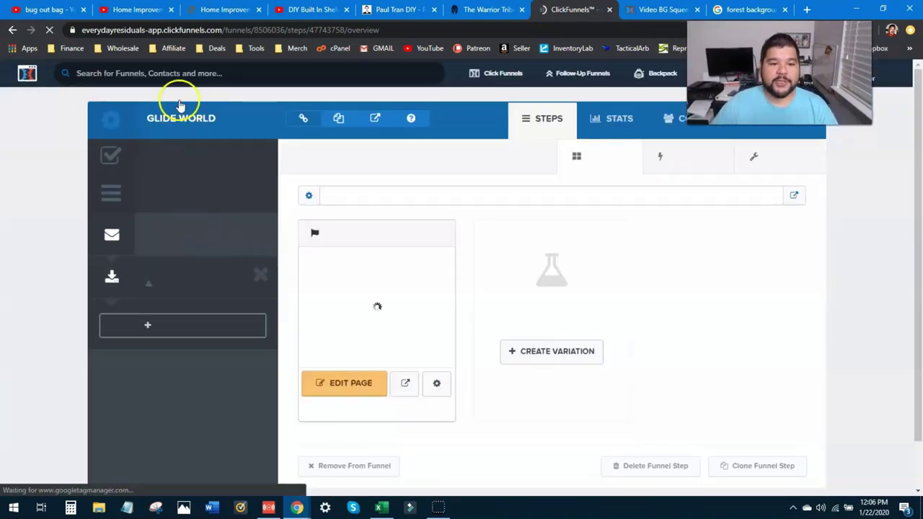
mouse_move(499, 85)
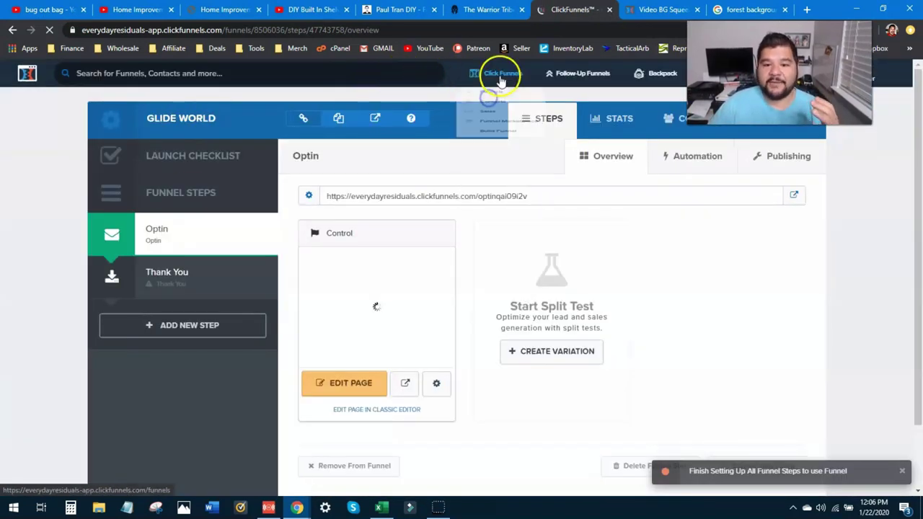
left_click(498, 98)
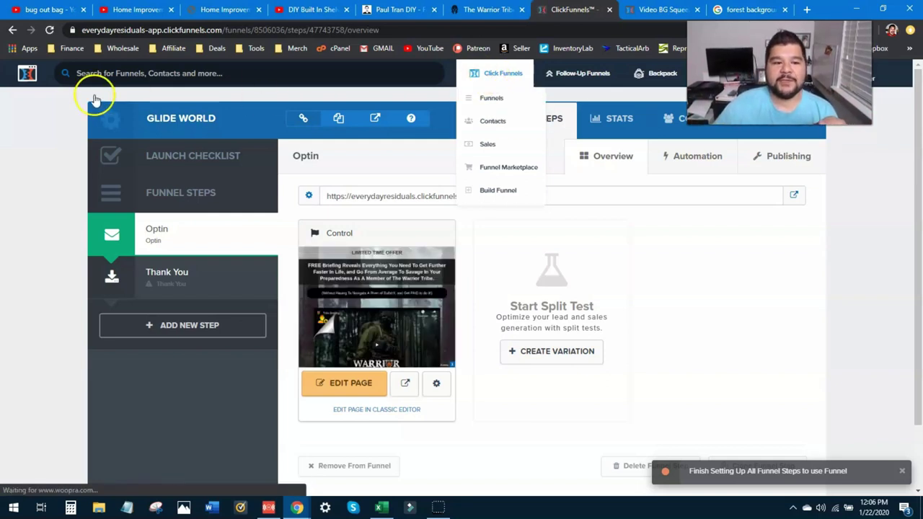
left_click(31, 73)
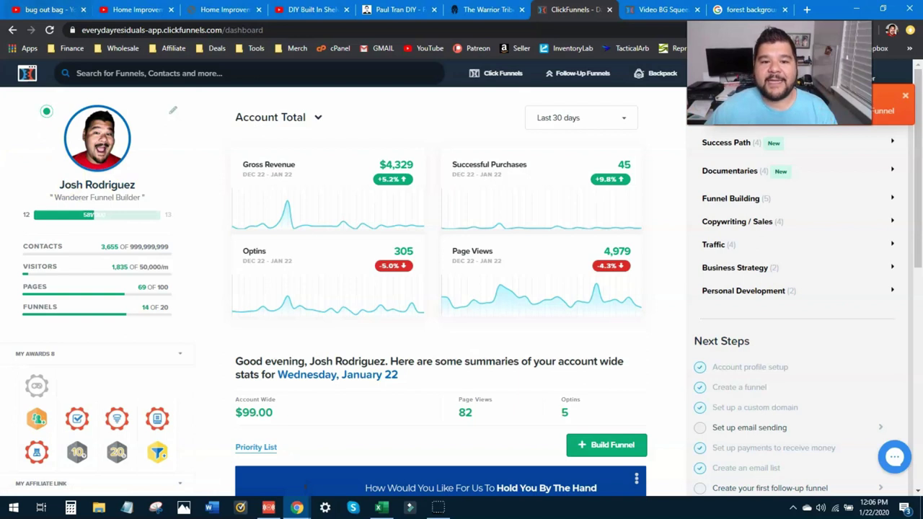
Skim the DIY furniture website's header, ad banner and posts, and return to the ClickFunnels dashboard
left_click(396, 9)
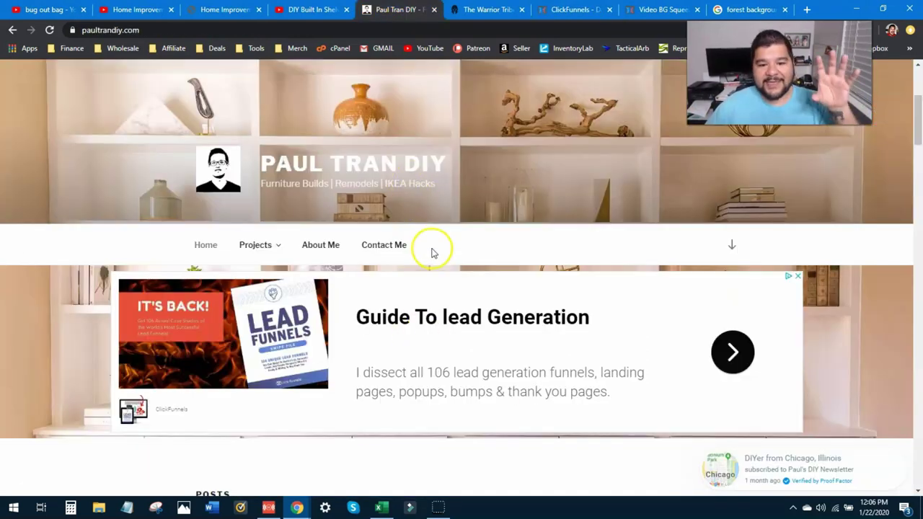
scroll(434, 224, "down", 4)
scroll(439, 239, "down", 5)
scroll(428, 223, "up", 10)
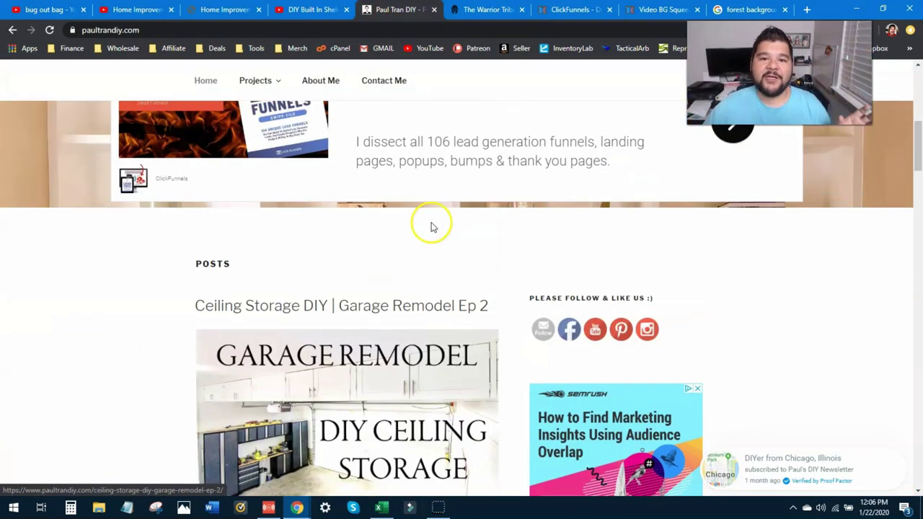
left_click(577, 9)
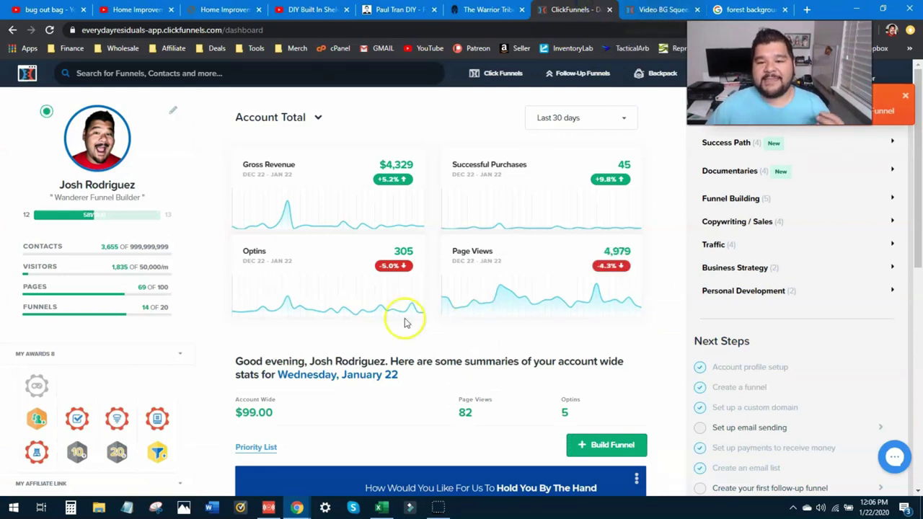